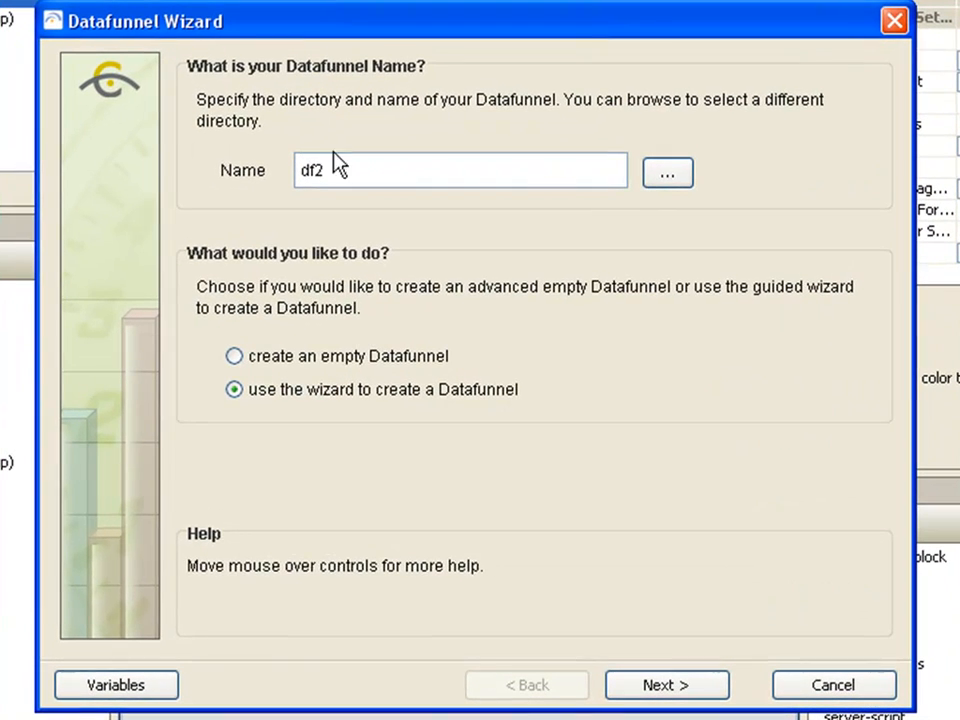
# Name the new wizard-built datafunnel dfAccounts and continue
pyautogui.click(360, 189)
pyautogui.press('BackSpace')
pyautogui.write('Accounts')
pyautogui.click(668, 685)
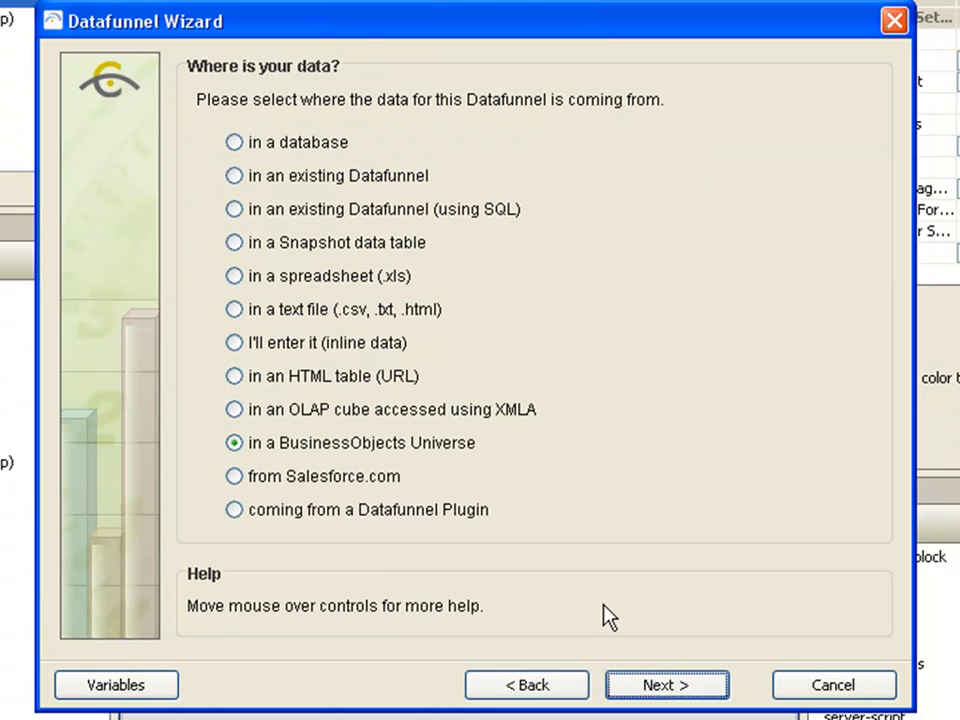
# Choose Salesforce.com as the data source and connect through the sfdc alias
pyautogui.click(354, 478)
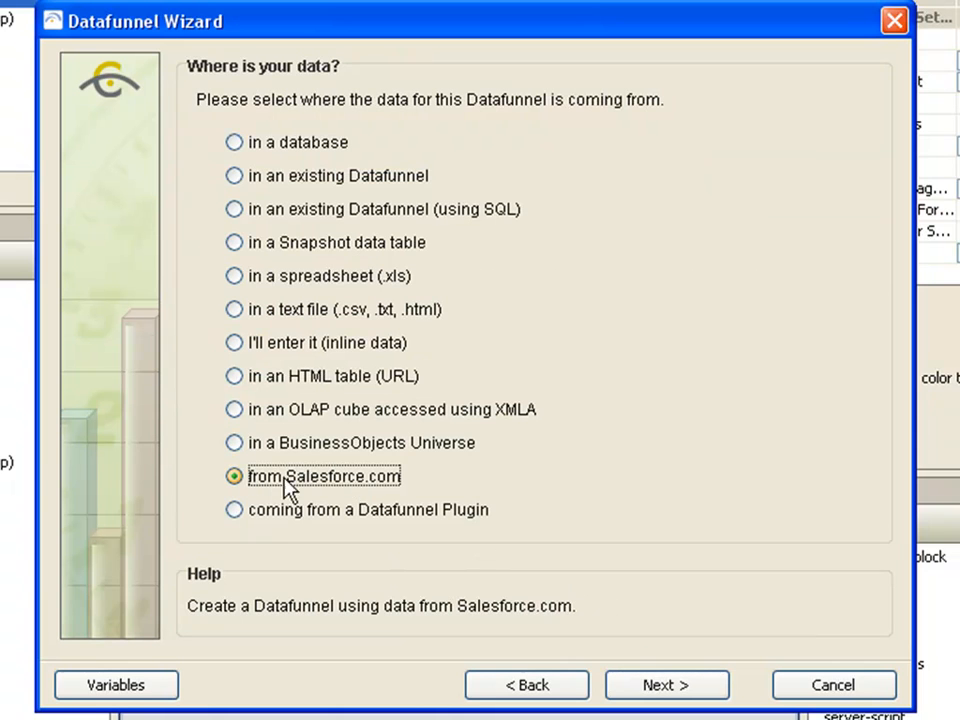
pyautogui.click(670, 688)
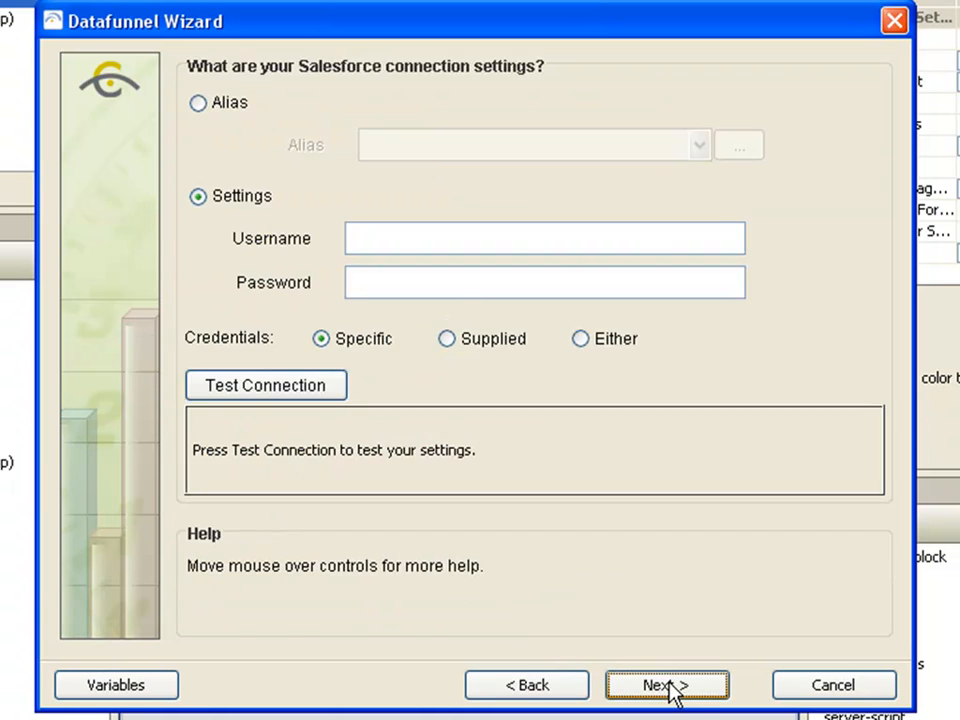
pyautogui.click(226, 104)
pyautogui.click(441, 150)
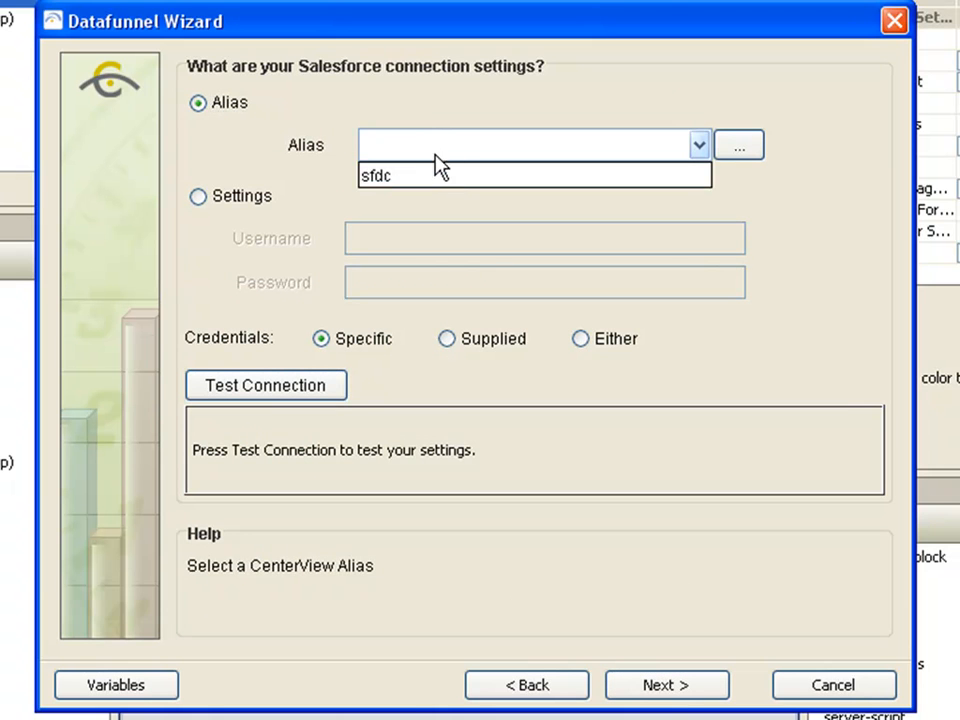
pyautogui.click(430, 177)
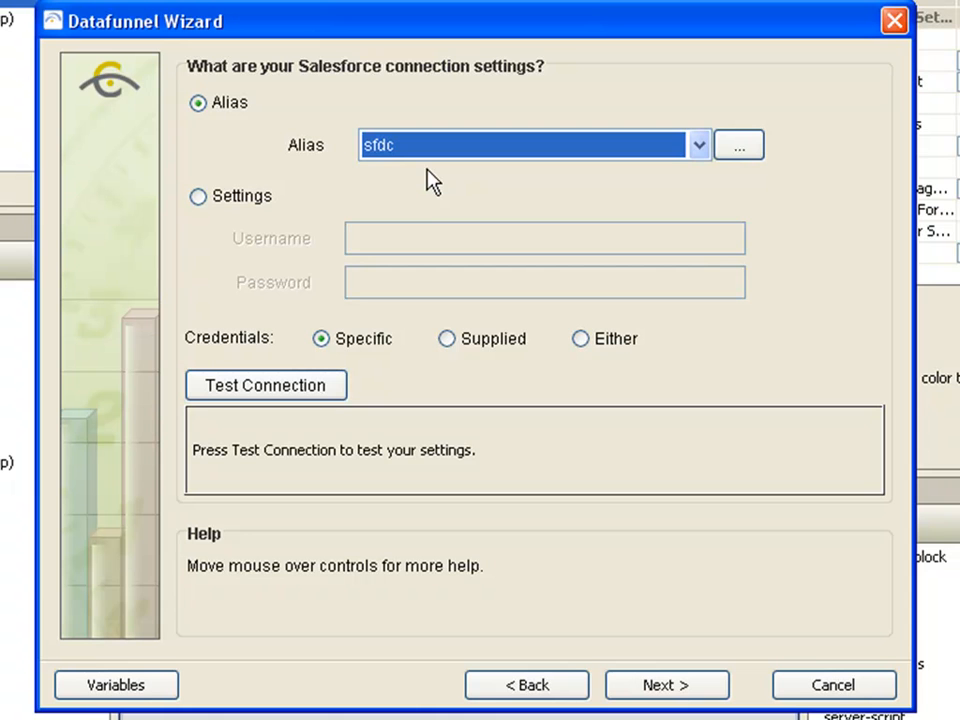
pyautogui.click(664, 688)
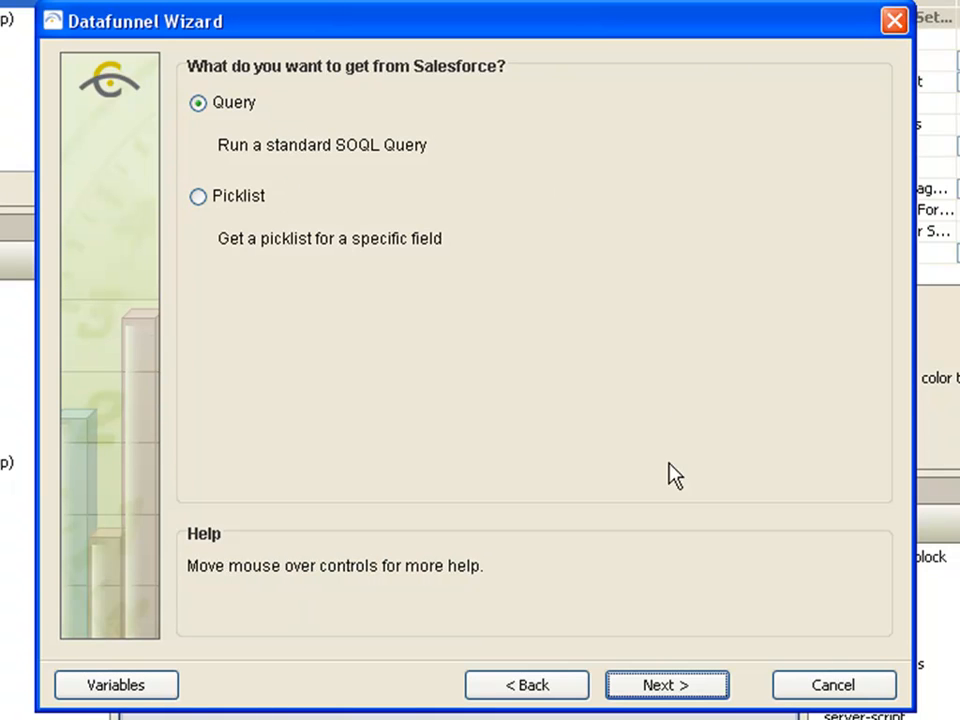
# Keep the standard SOQL Query option and add Account's Name and Industry fields to the SELECT
pyautogui.click(692, 686)
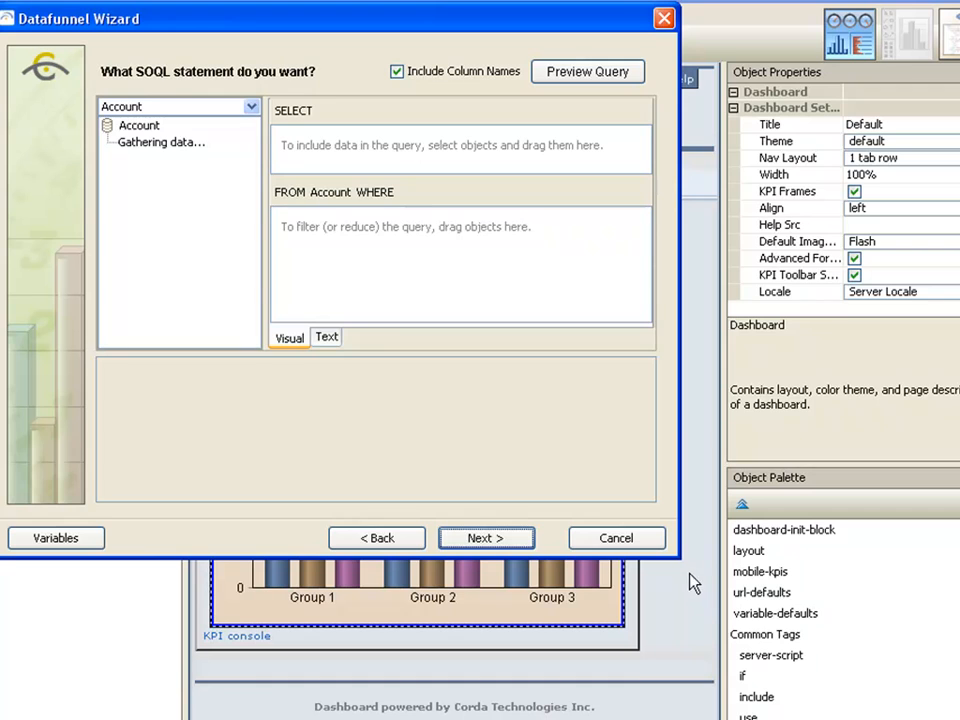
pyautogui.moveTo(798, 638); pyautogui.dragTo(948, 719)
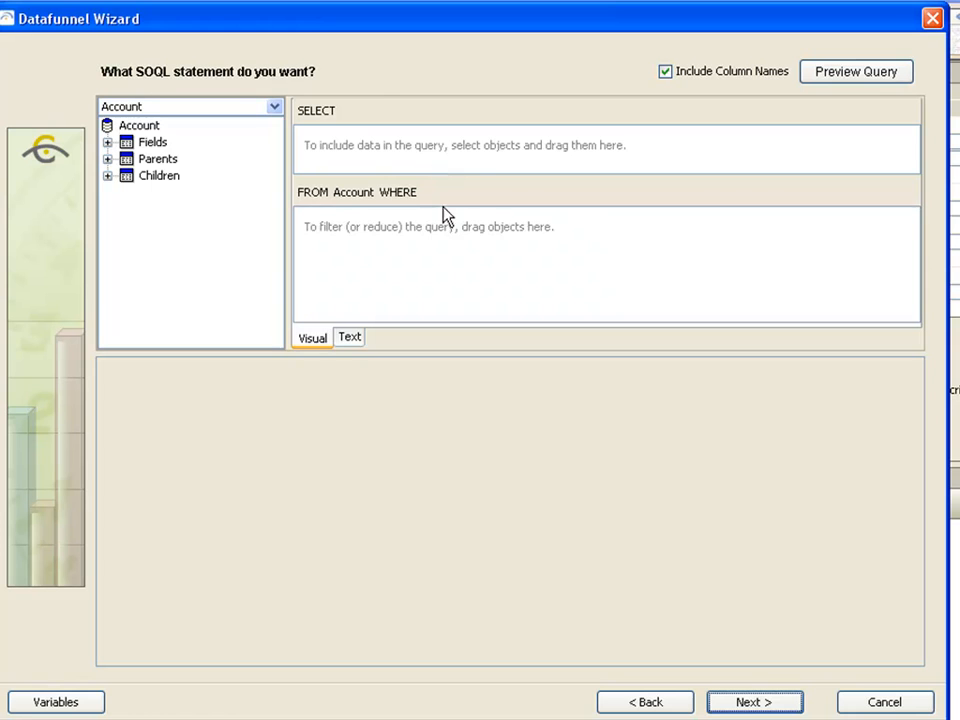
pyautogui.click(349, 338)
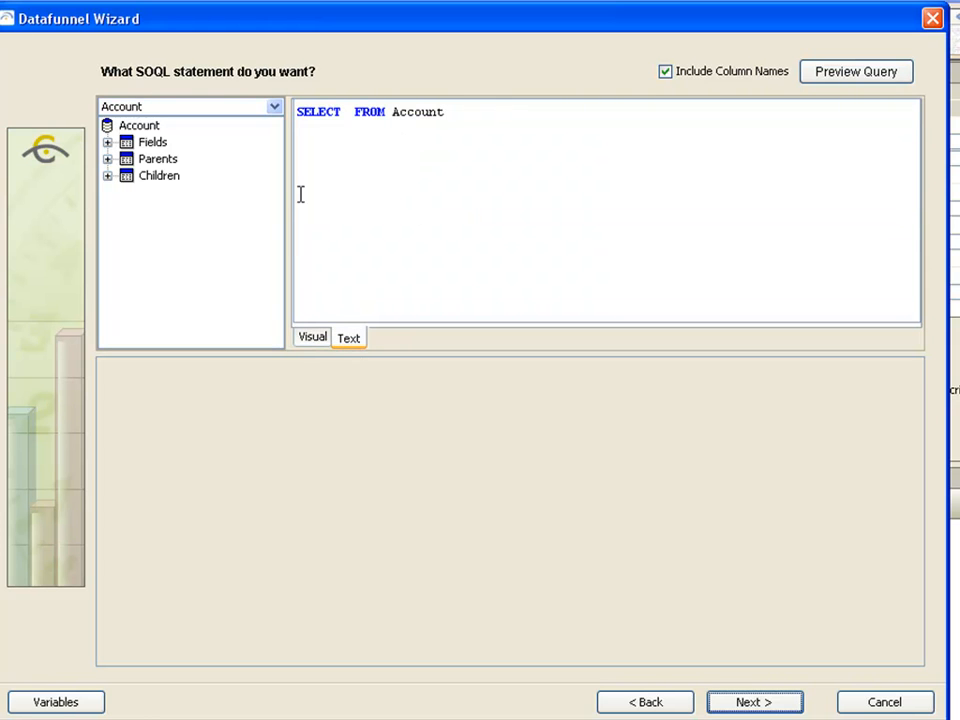
pyautogui.click(322, 340)
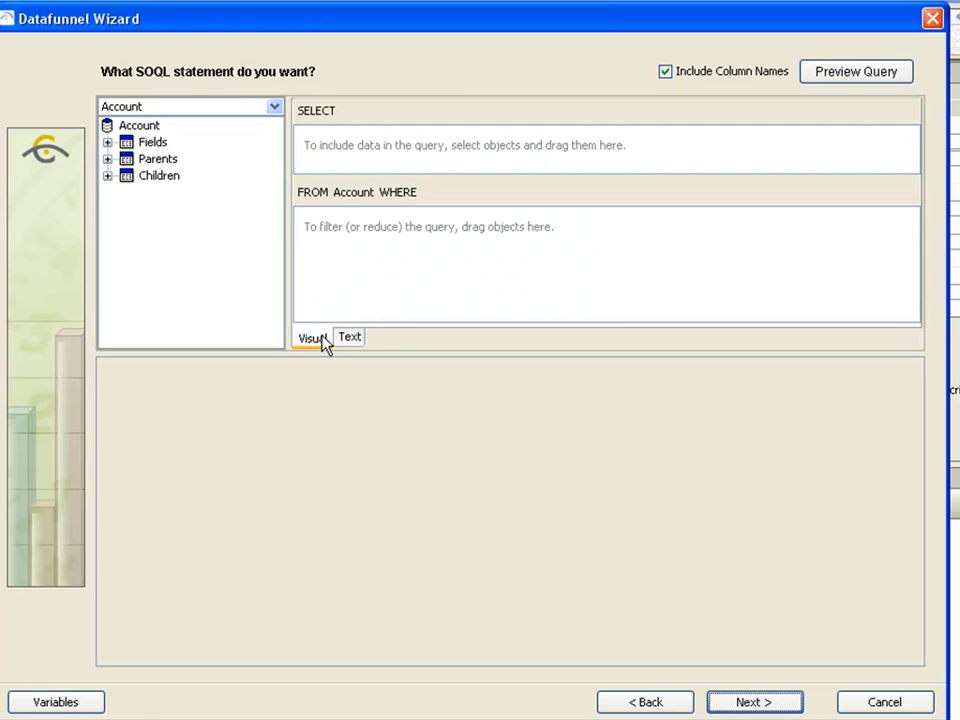
pyautogui.click(108, 145)
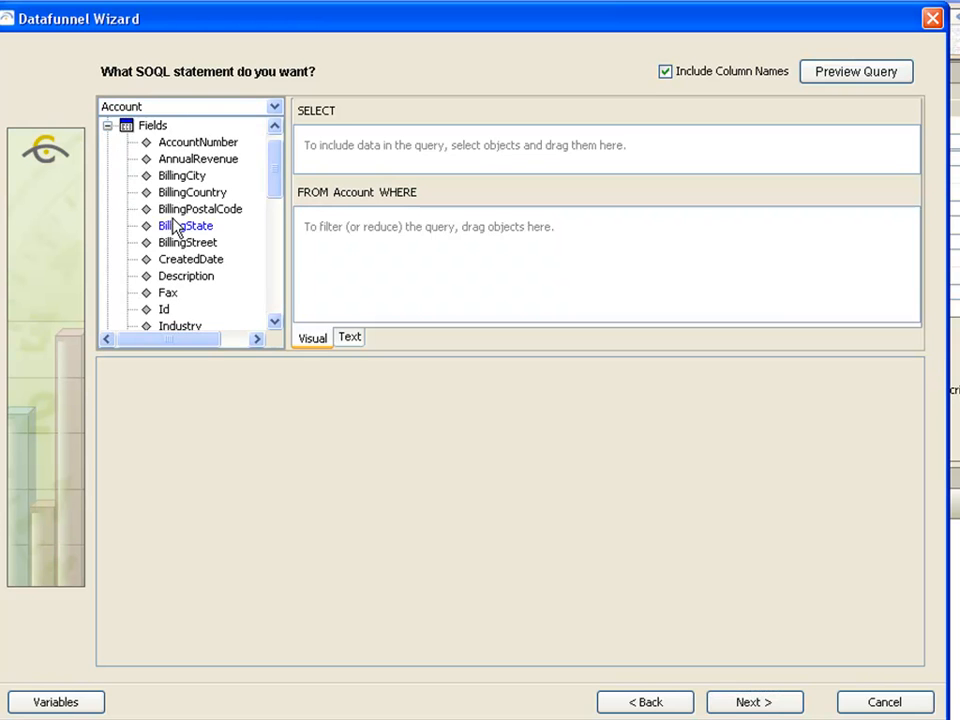
pyautogui.moveTo(276, 162); pyautogui.dragTo(272, 210)
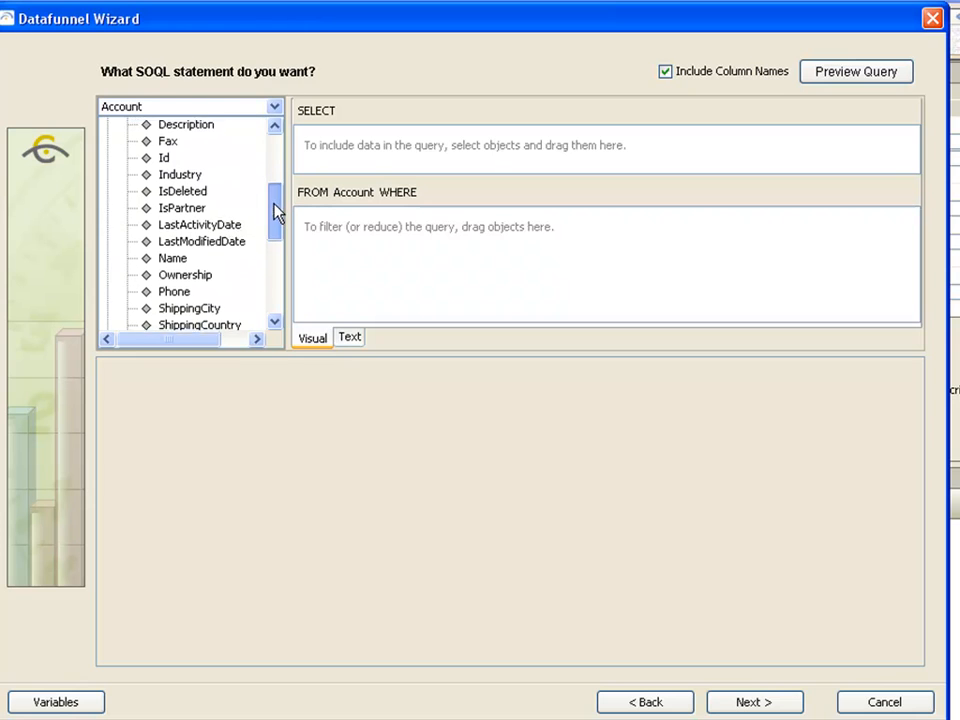
pyautogui.doubleClick(174, 251)
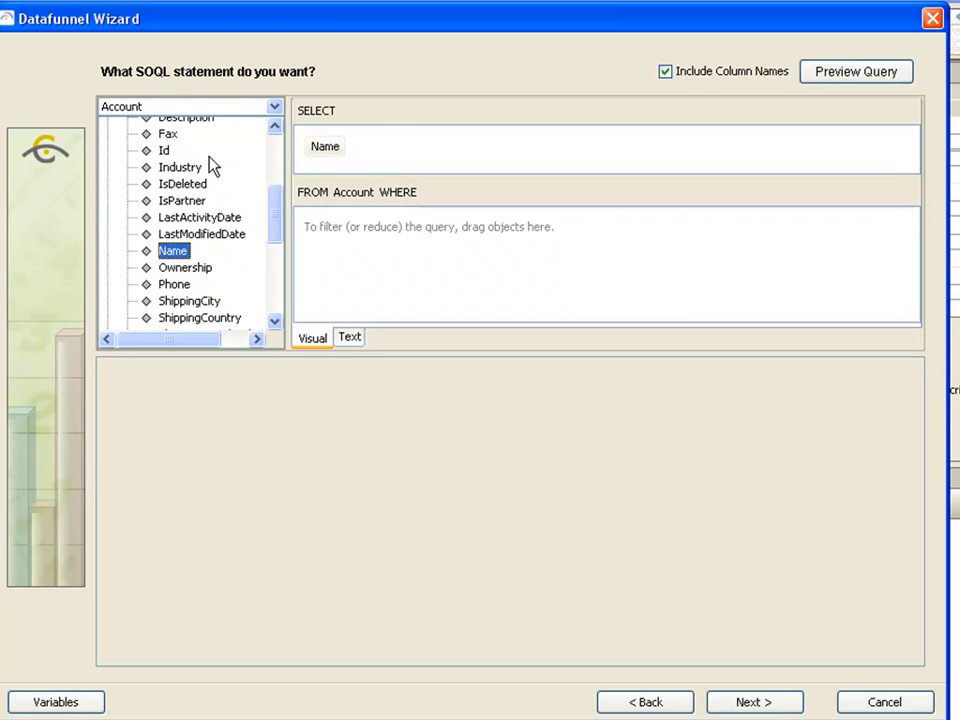
pyautogui.doubleClick(182, 170)
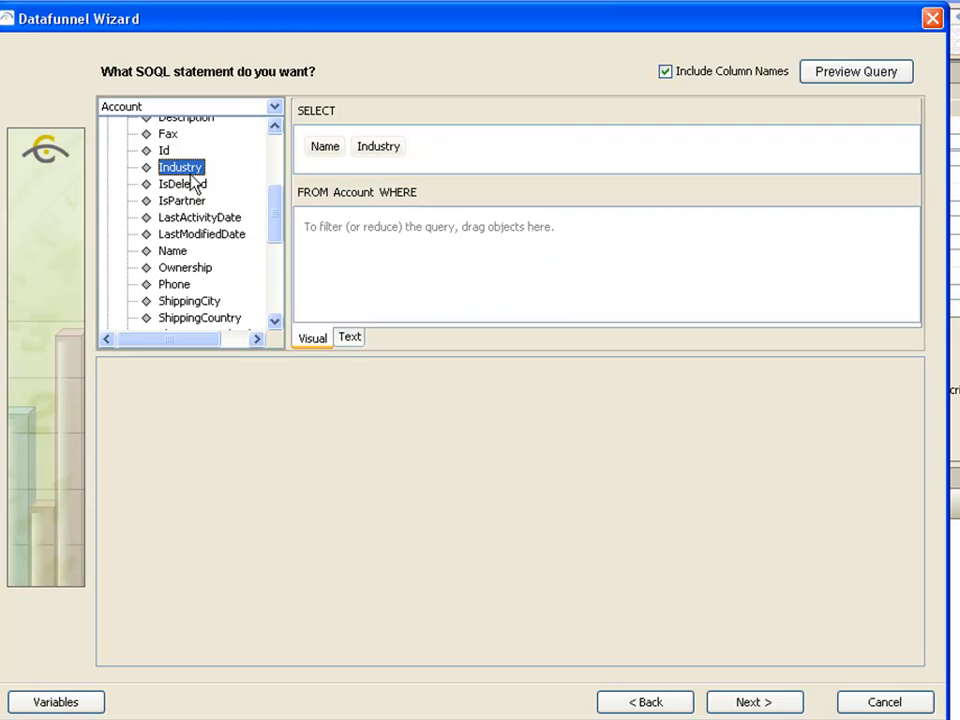
# Append LIMIT 100 to the query text and preview the query results
pyautogui.click(351, 340)
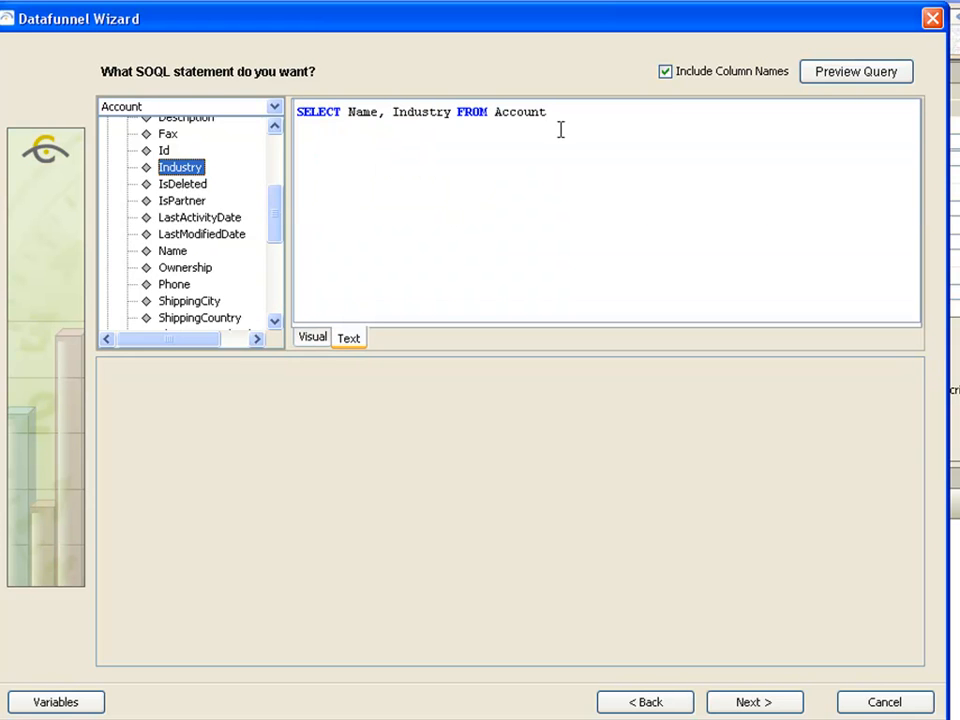
pyautogui.write('LIMIT 100')
pyautogui.click(313, 340)
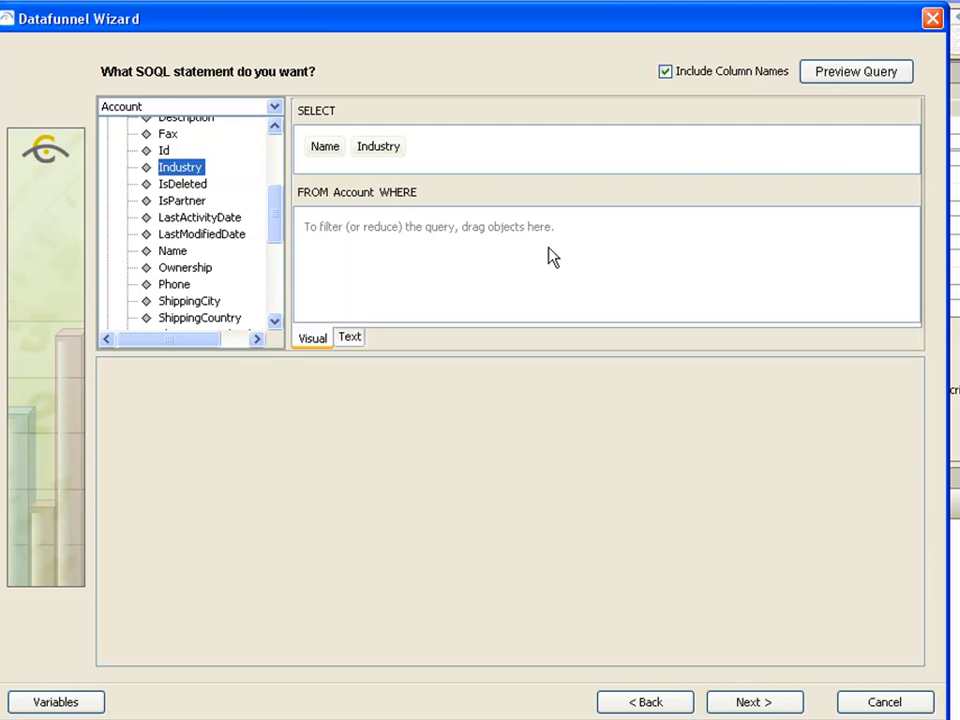
pyautogui.click(846, 75)
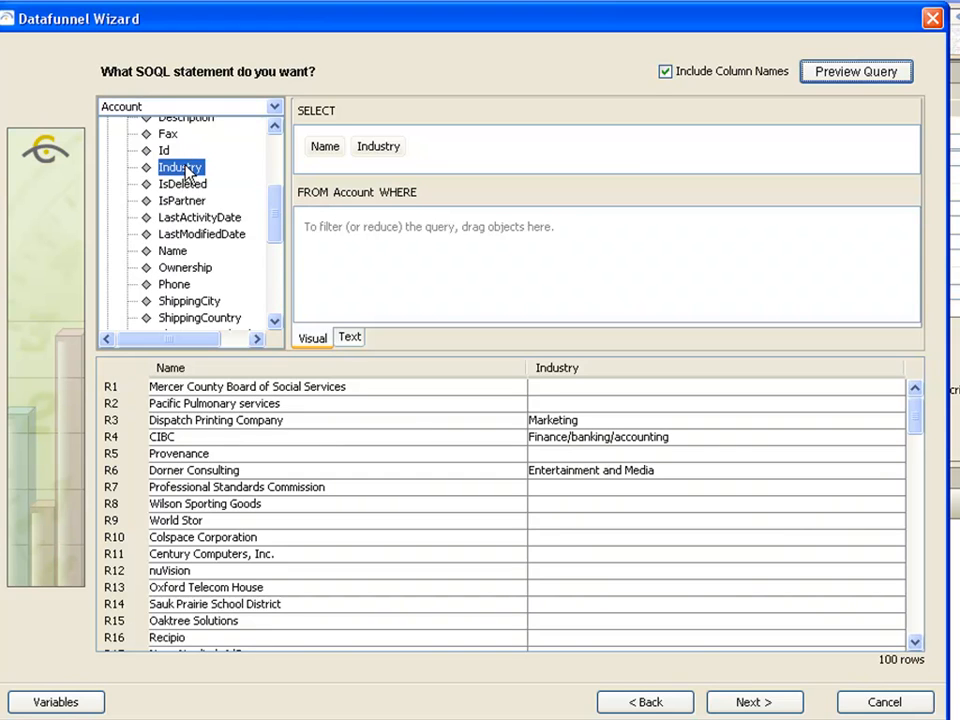
# Filter the query to Industry = Financial Services and preview the results
pyautogui.moveTo(185, 175); pyautogui.dragTo(339, 253)
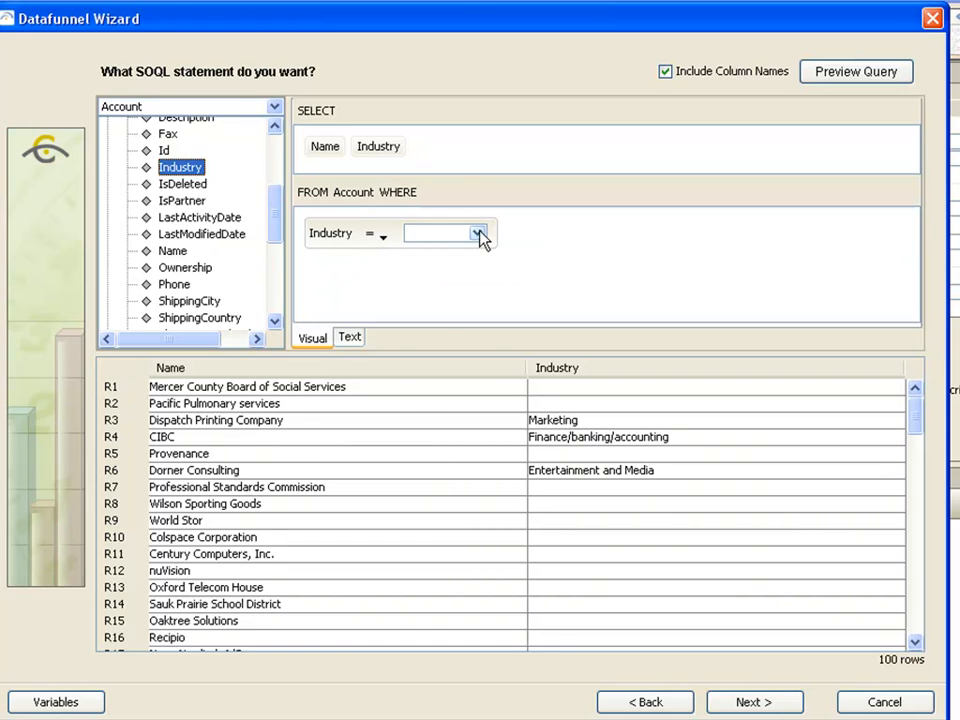
pyautogui.click(479, 234)
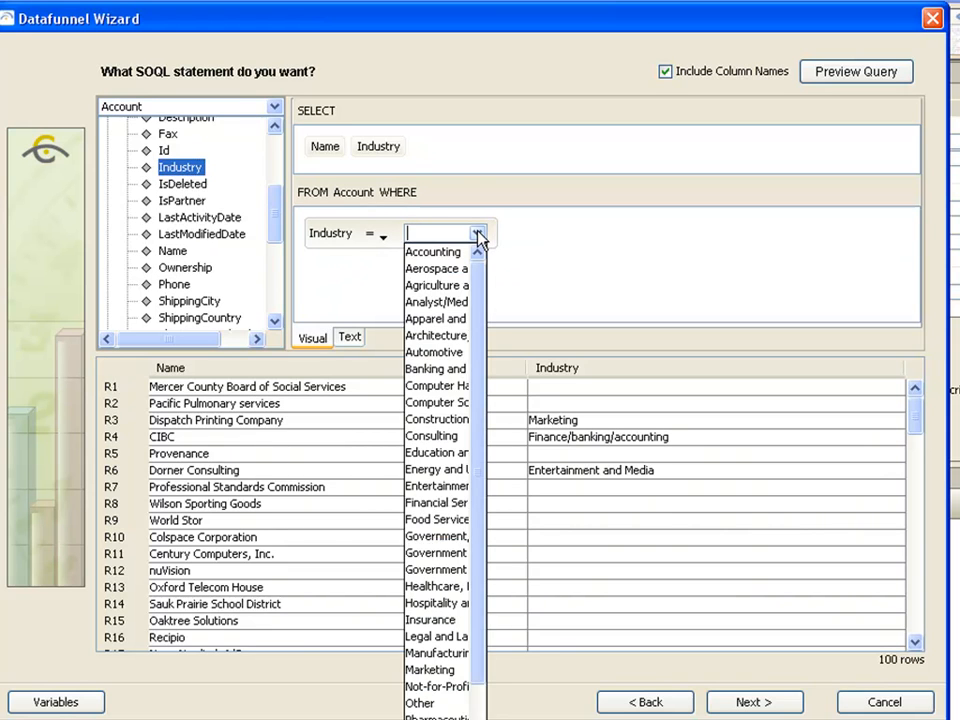
pyautogui.click(462, 502)
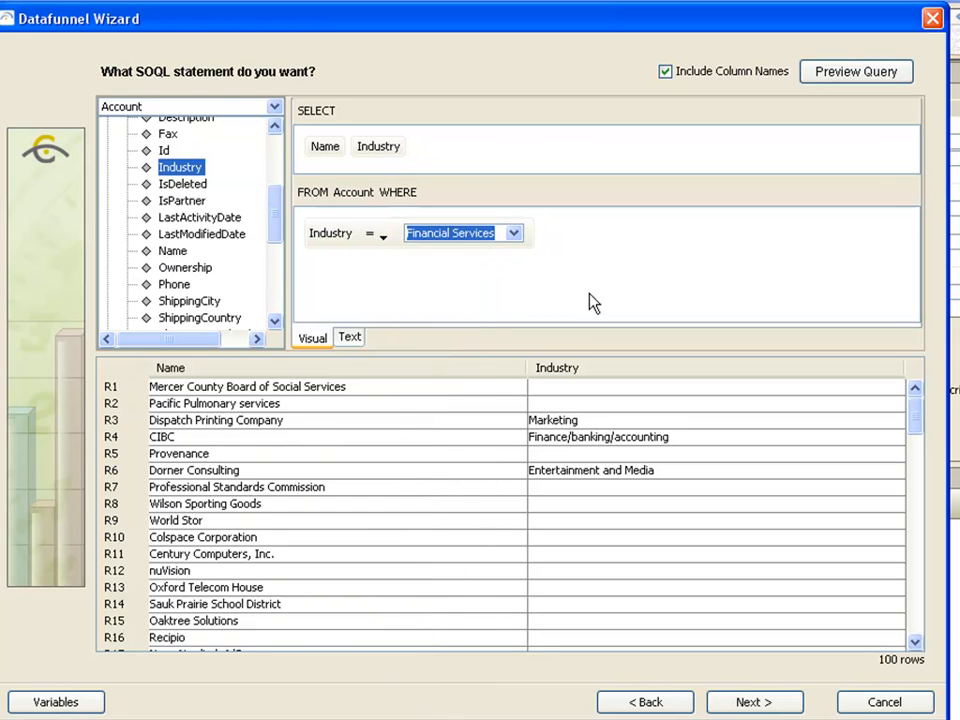
pyautogui.click(835, 76)
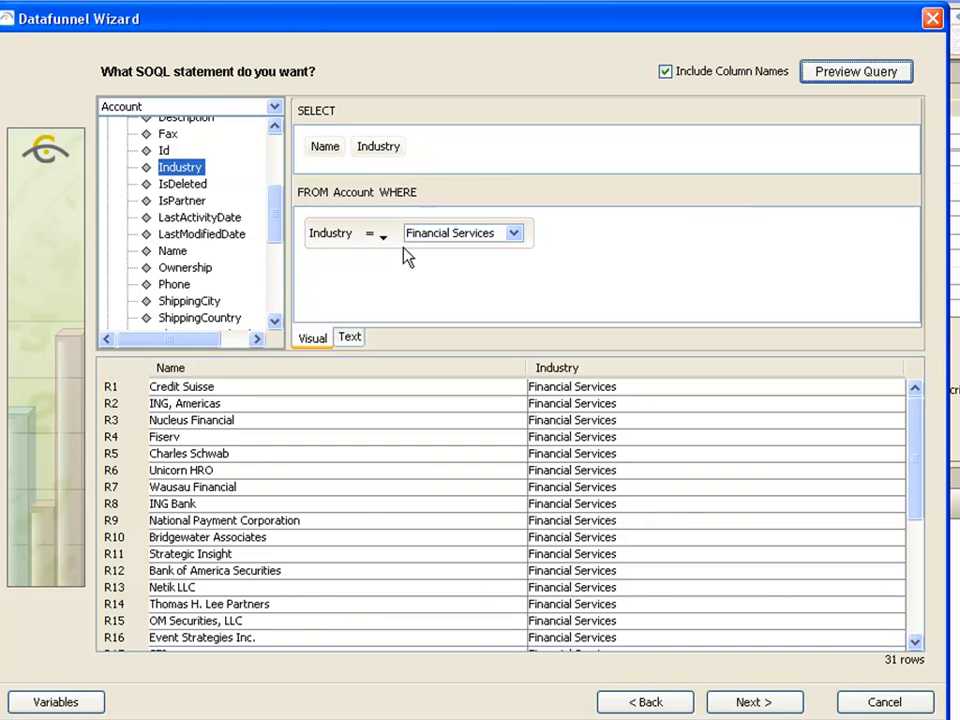
# Finish the dfAccounts datafunnel wizard
pyautogui.click(515, 236)
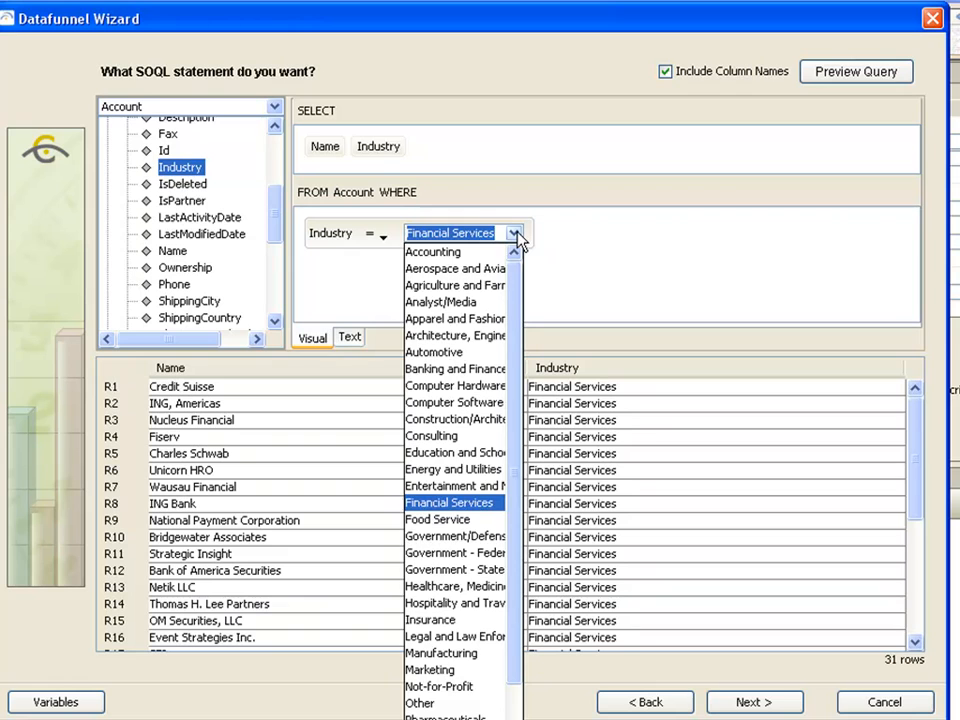
pyautogui.click(516, 237)
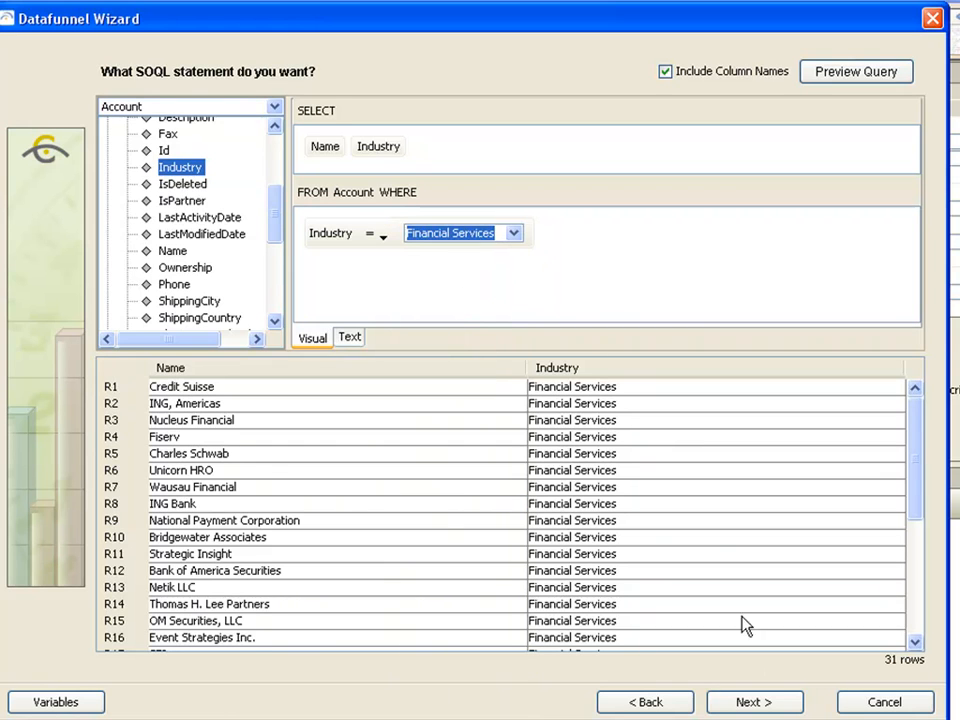
pyautogui.click(752, 702)
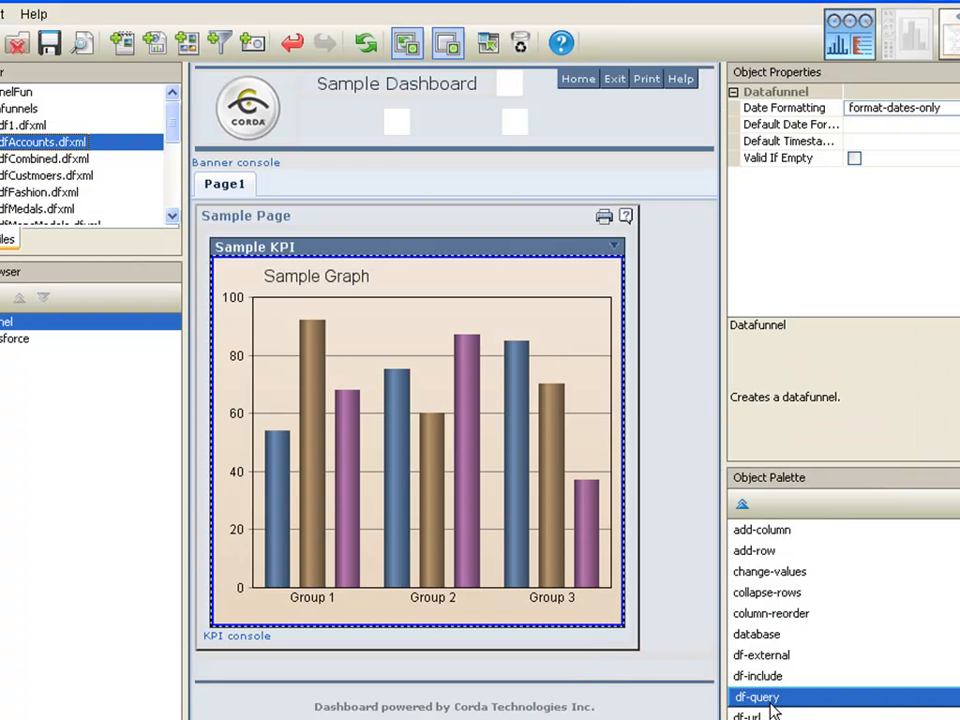
# Start a new datafunnel wizard named dfIndustries and continue
pyautogui.click(221, 43)
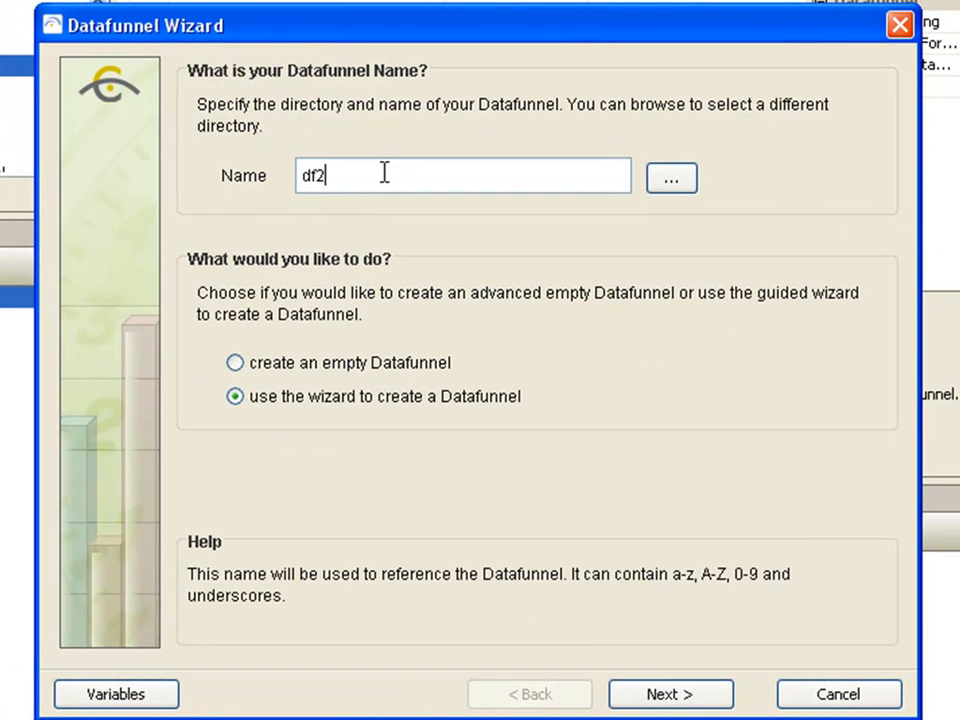
pyautogui.press('BackSpace')
pyautogui.write('Industries')
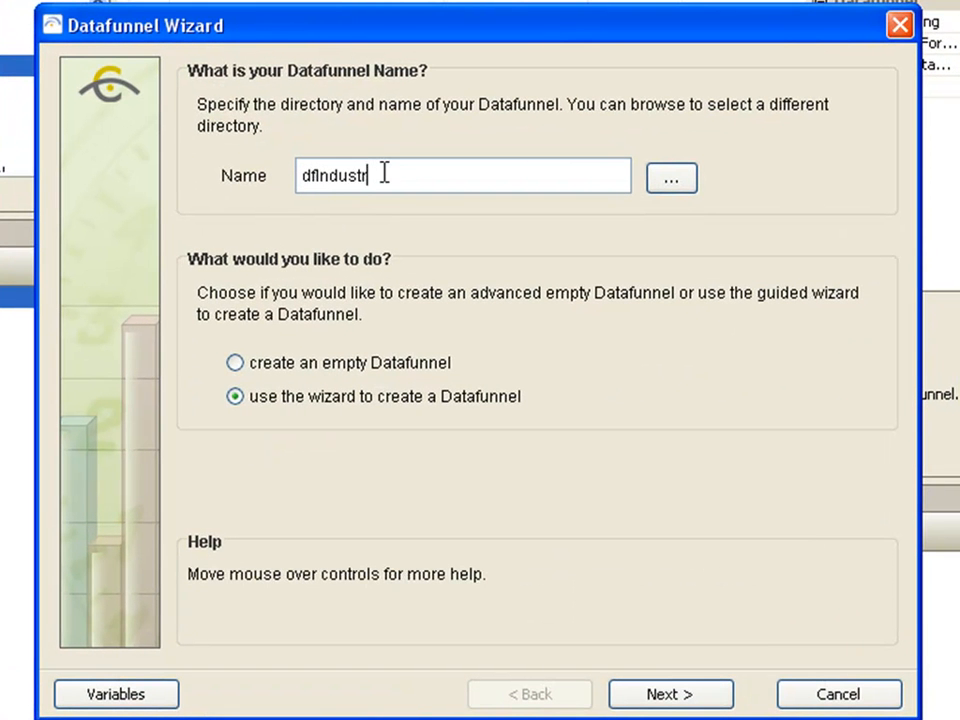
pyautogui.click(669, 696)
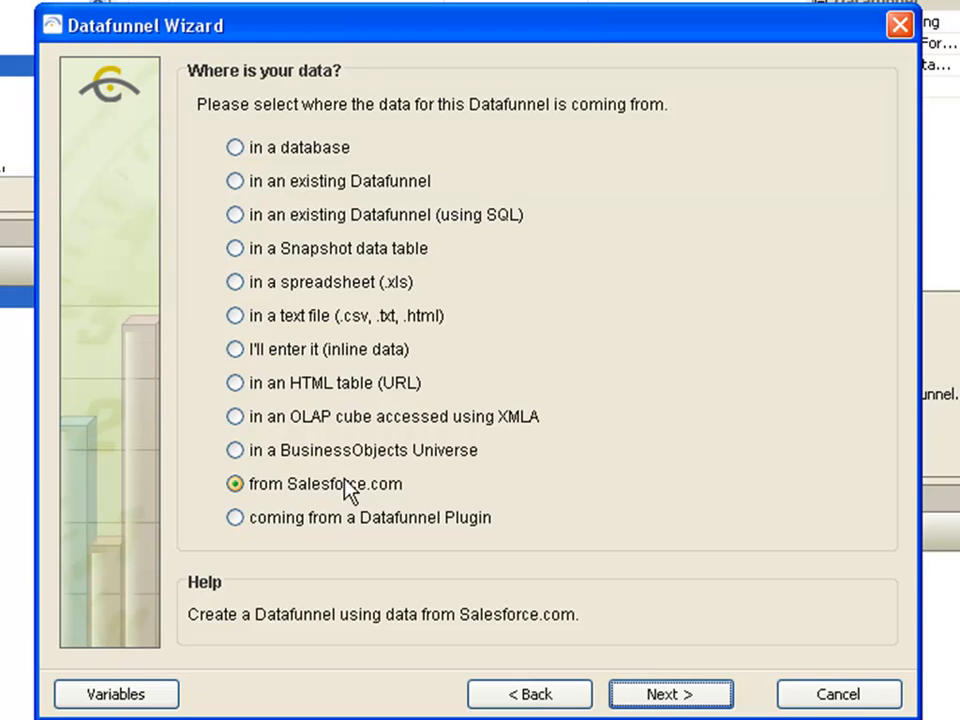
# Keep Salesforce.com as the source and connect through the sfdc alias
pyautogui.click(660, 698)
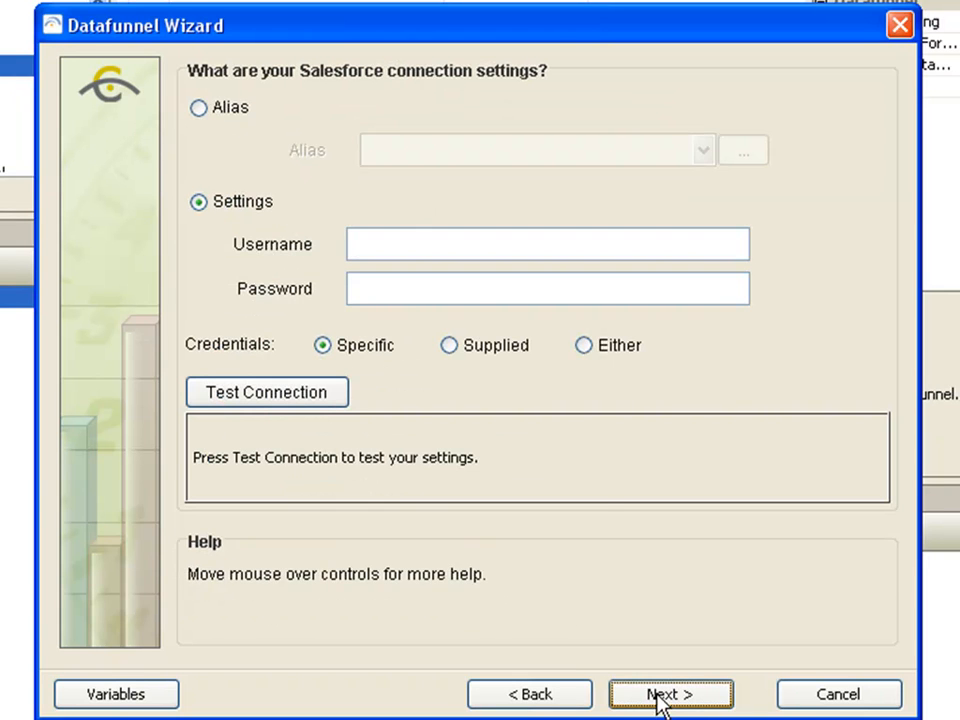
pyautogui.click(214, 107)
pyautogui.click(382, 153)
pyautogui.click(388, 180)
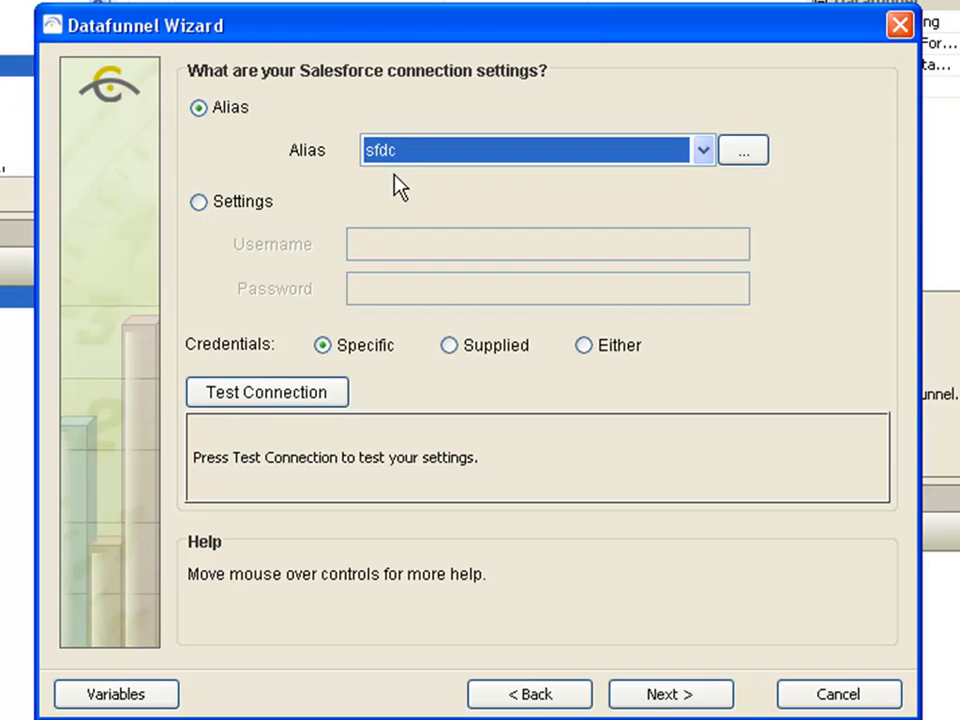
pyautogui.click(655, 695)
# Request a Picklist of Account's Industry field and preview its values
pyautogui.click(242, 204)
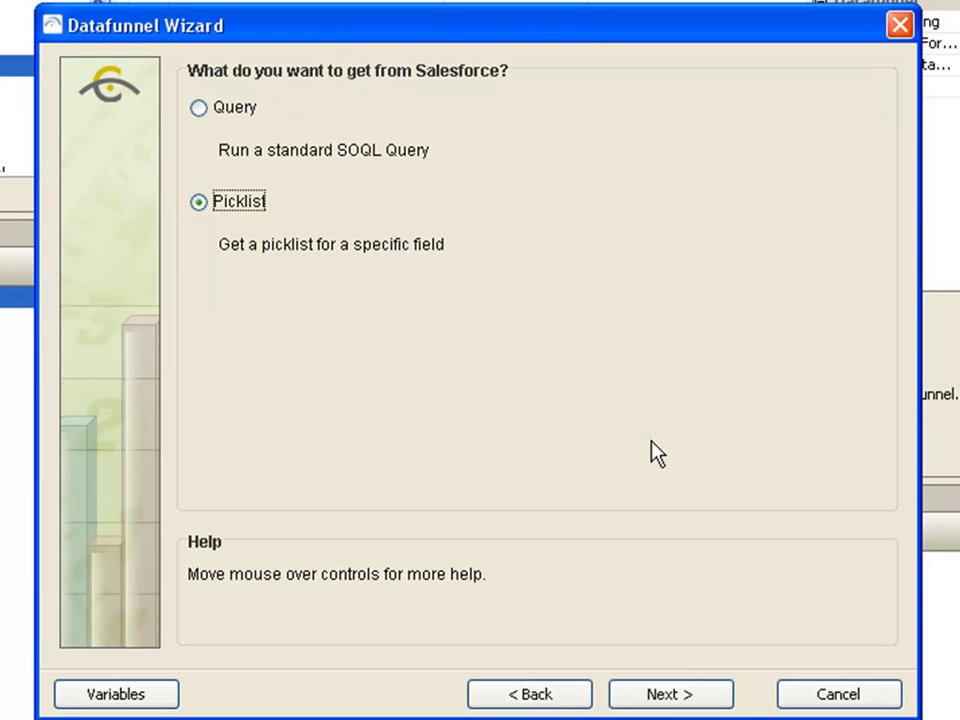
pyautogui.click(688, 700)
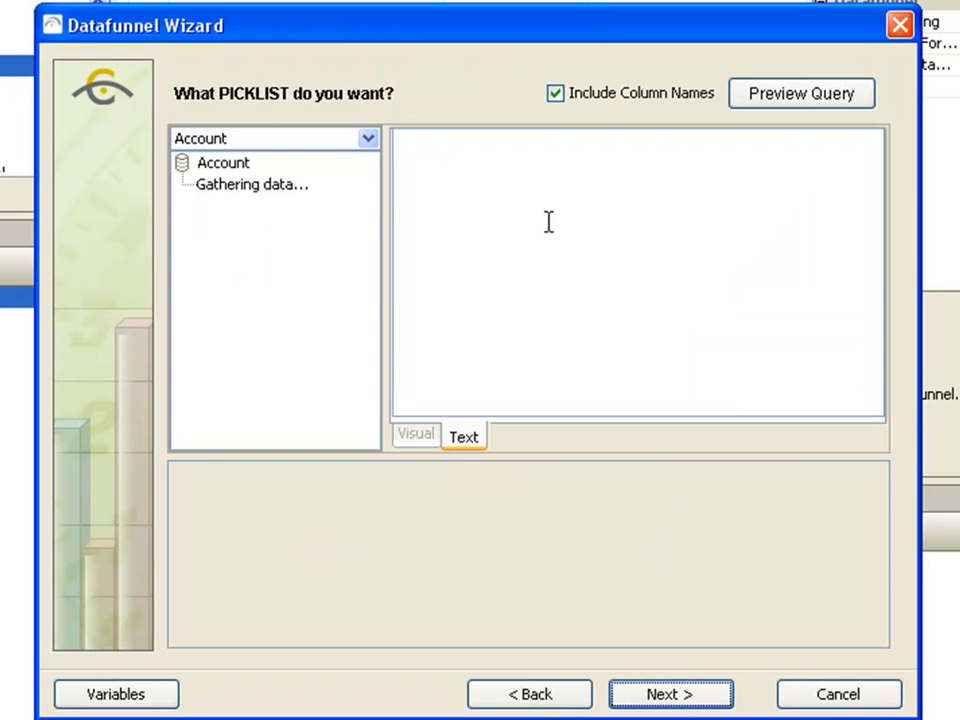
pyautogui.click(184, 185)
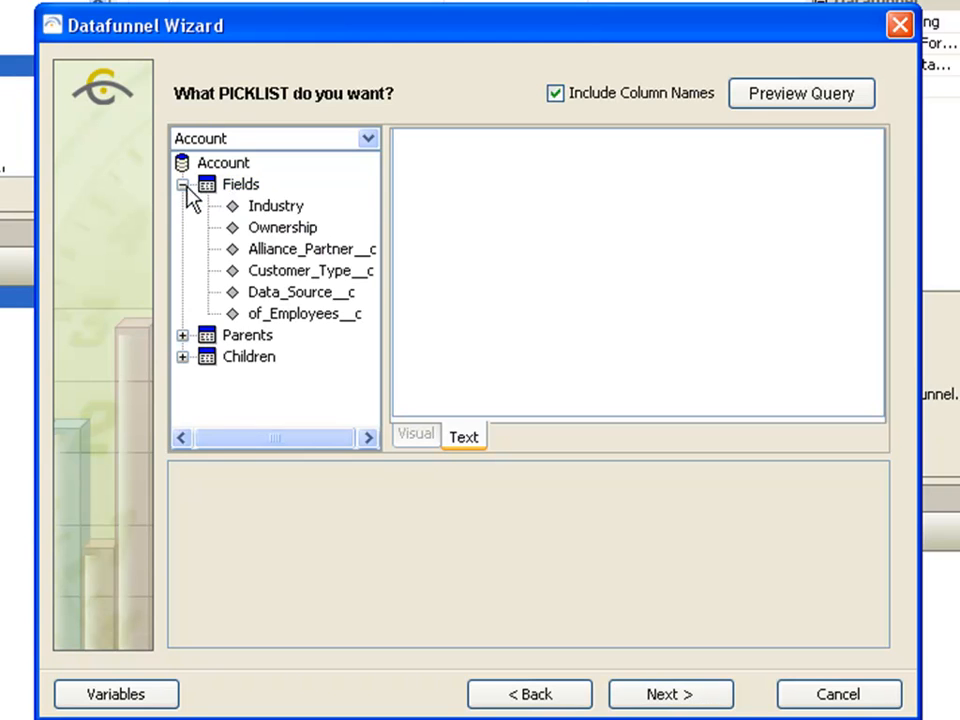
pyautogui.click(280, 213)
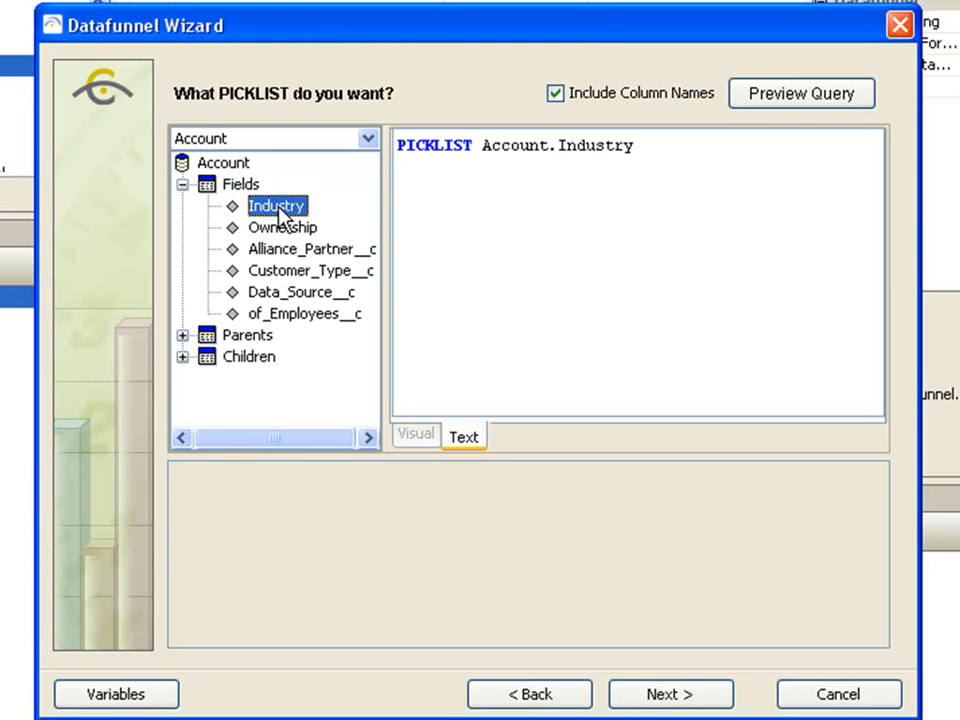
pyautogui.click(803, 97)
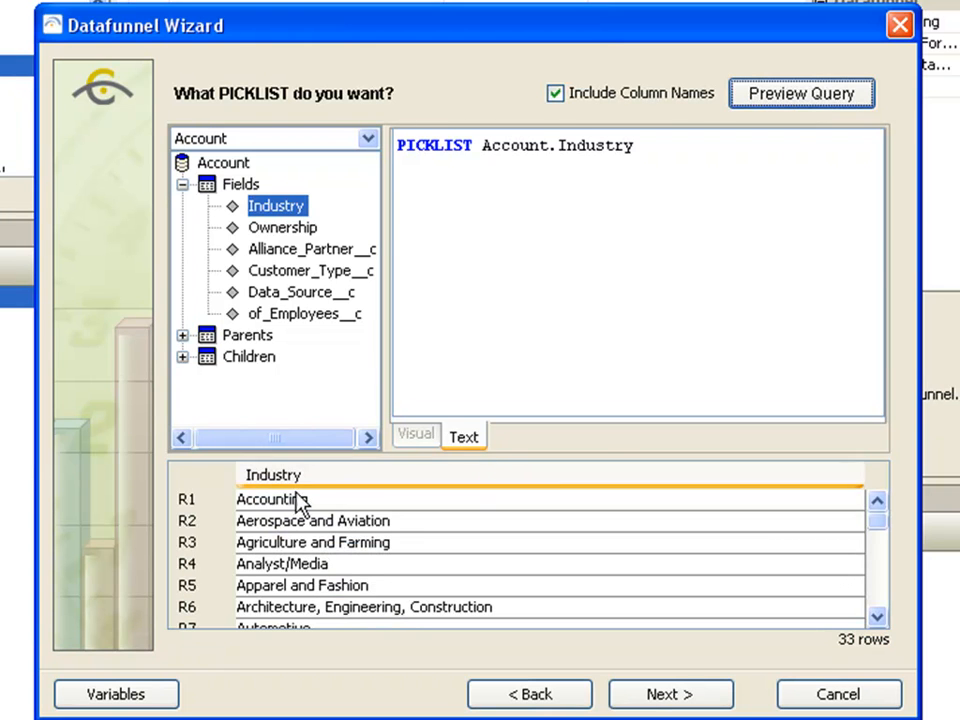
pyautogui.moveTo(878, 535); pyautogui.dragTo(879, 615)
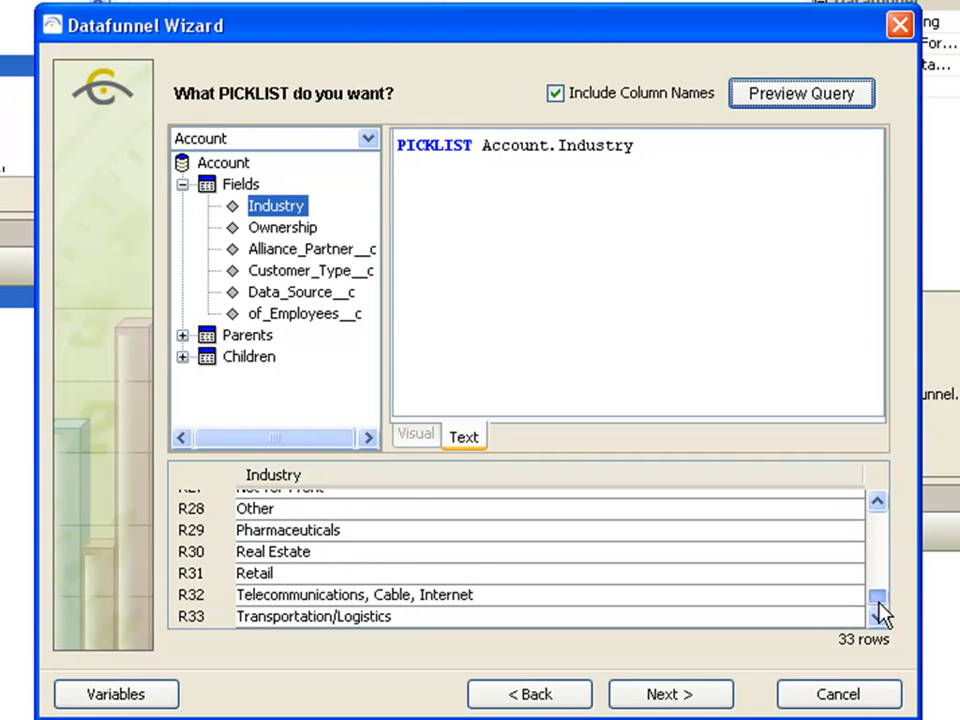
# Finish the dfIndustries datafunnel wizard
pyautogui.click(688, 696)
pyautogui.click(672, 694)
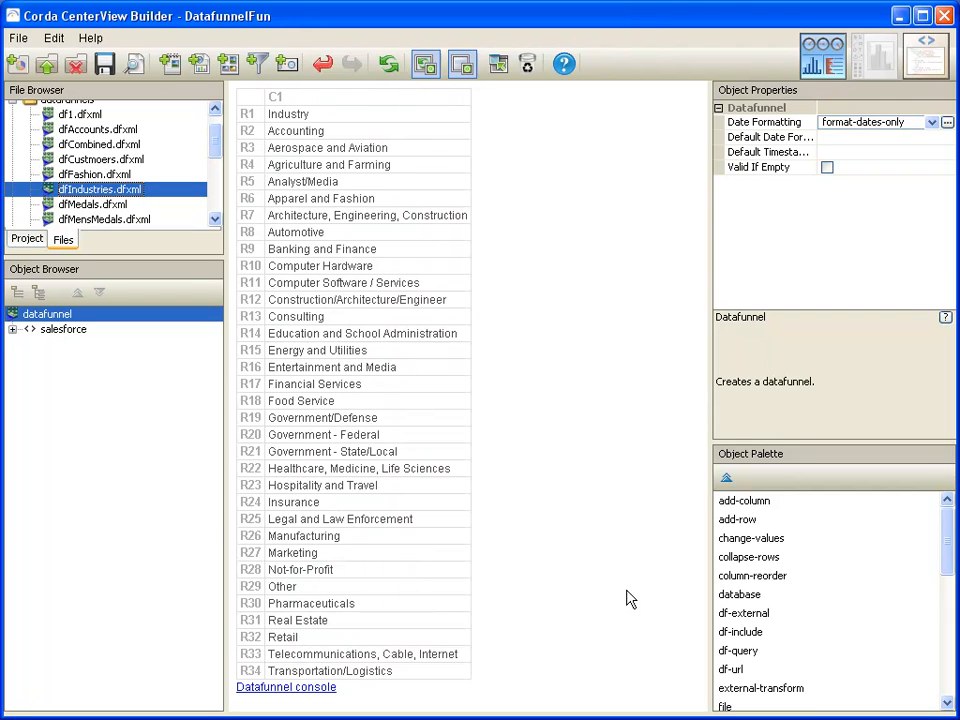
# Reopen the dfAccounts datafunnel wizard and replace 'Financial Services' in the SOQL text with ${request.industry};
pyautogui.click(101, 132)
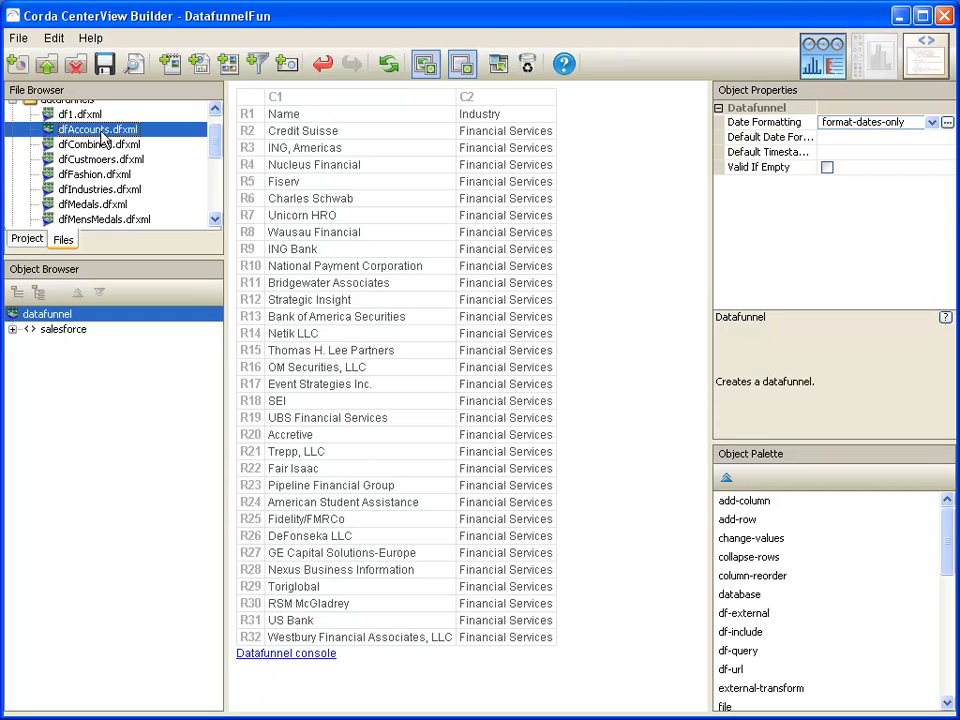
pyautogui.rightClick(45, 315)
pyautogui.click(113, 461)
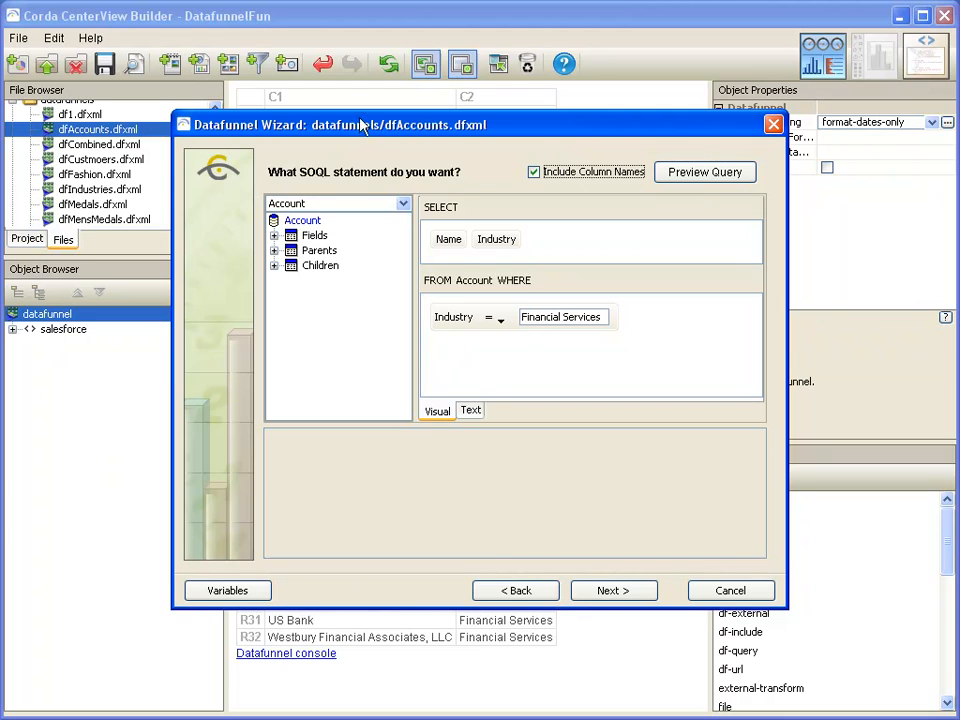
pyautogui.click(553, 317)
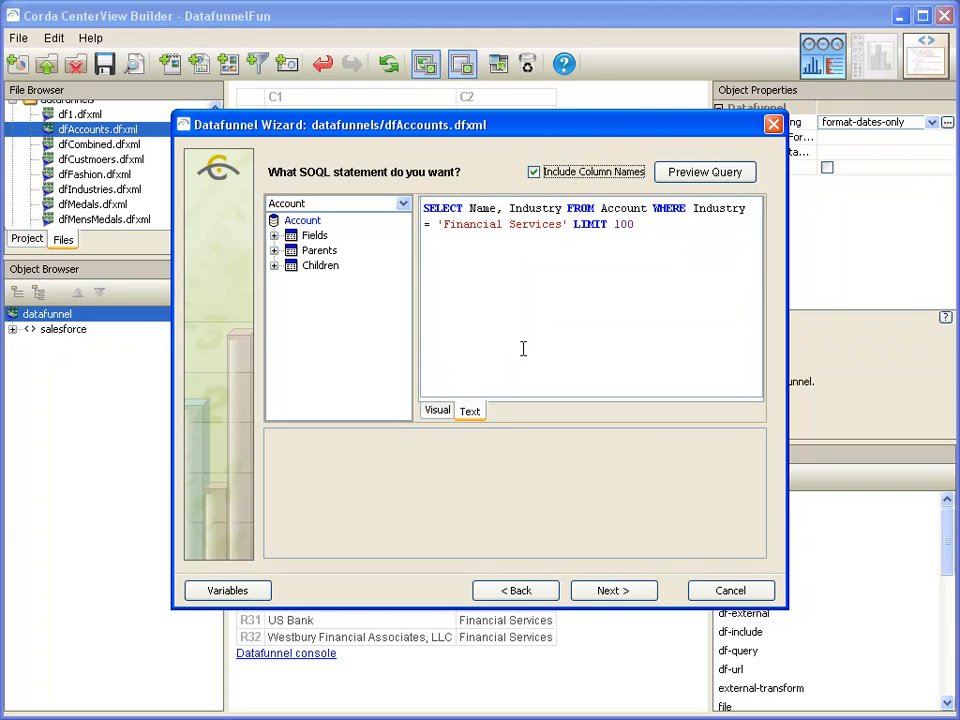
pyautogui.moveTo(557, 228); pyautogui.dragTo(446, 230)
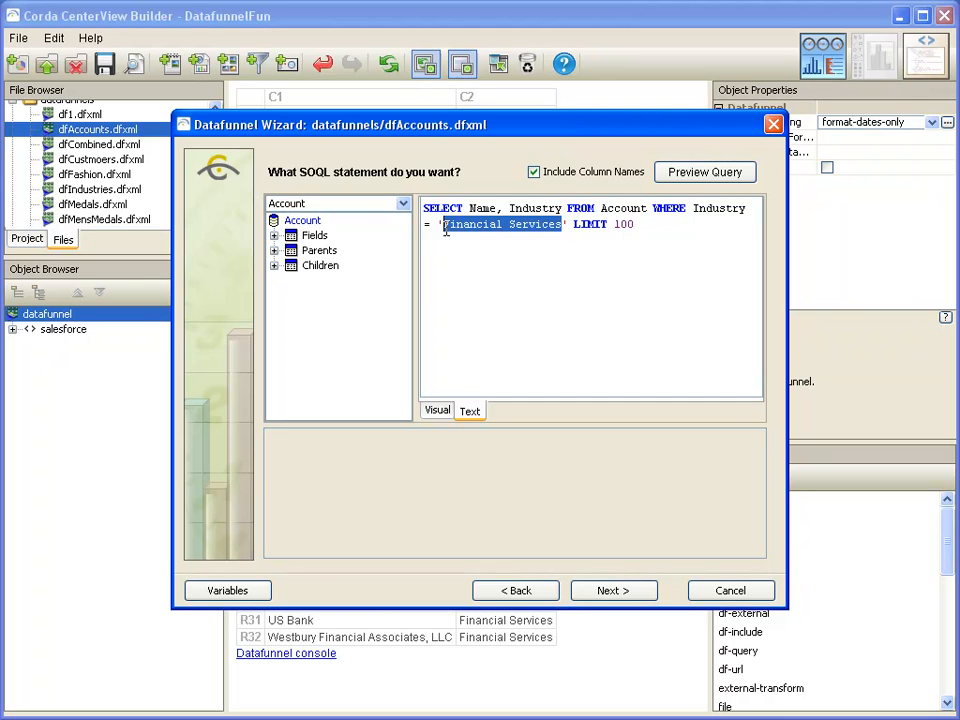
pyautogui.press('Delete')
pyautogui.write('${request.')
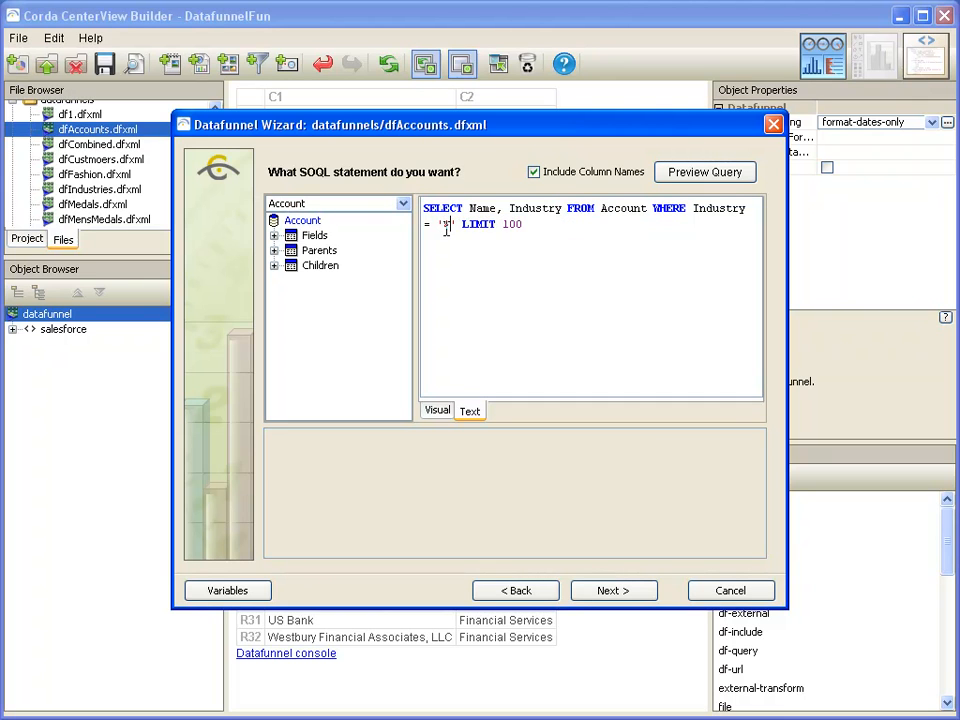
pyautogui.write('industry};')
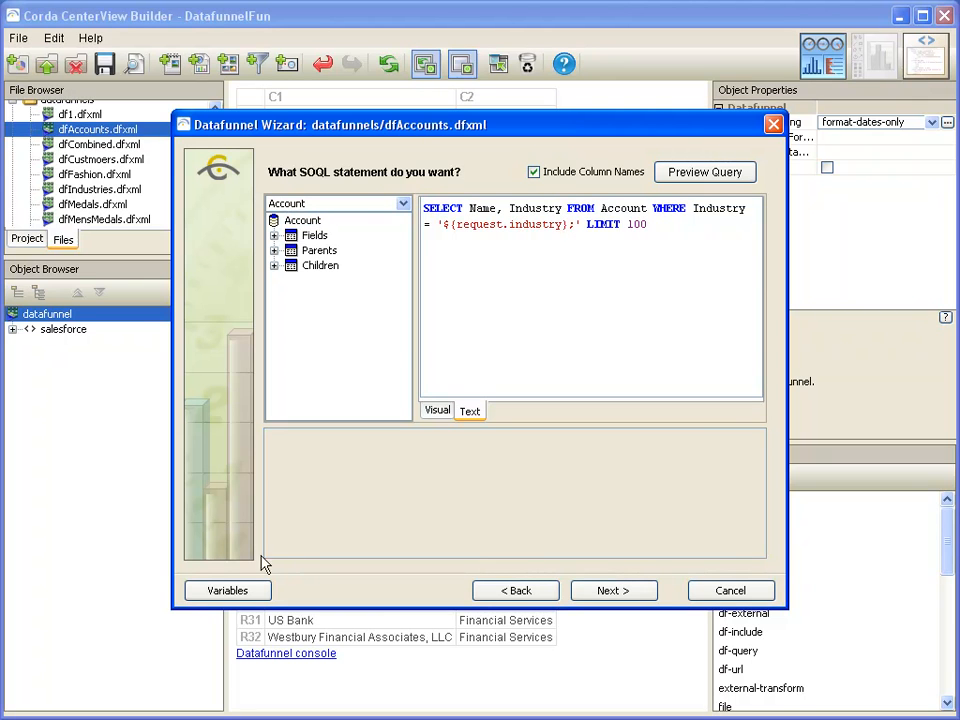
# Set the default value of the request.industry variable to Financial Services
pyautogui.click(236, 595)
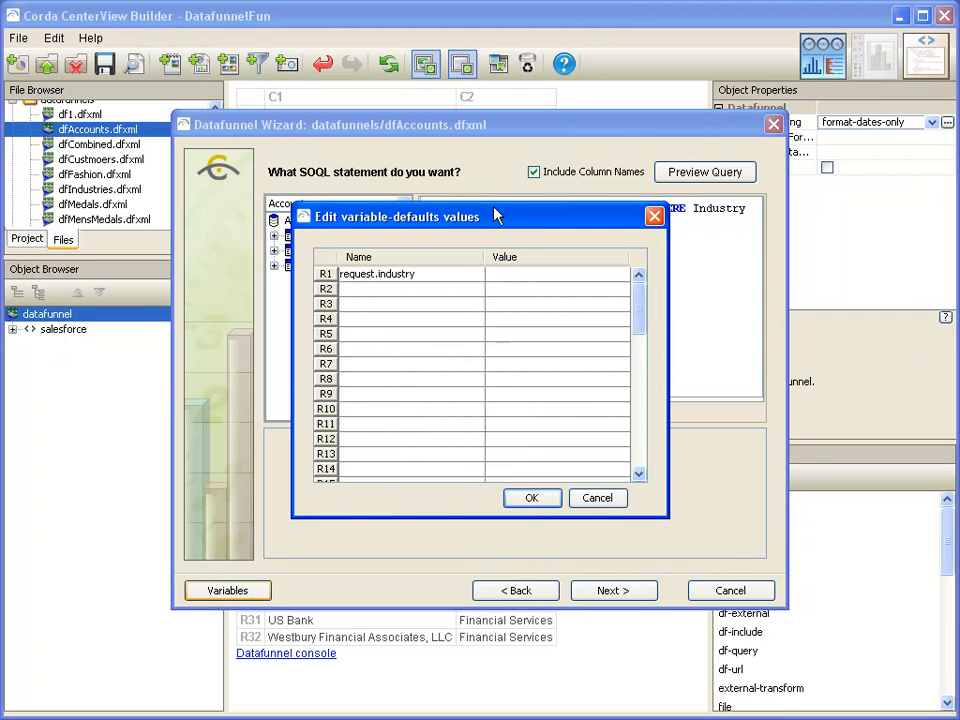
pyautogui.moveTo(497, 215); pyautogui.dragTo(519, 262)
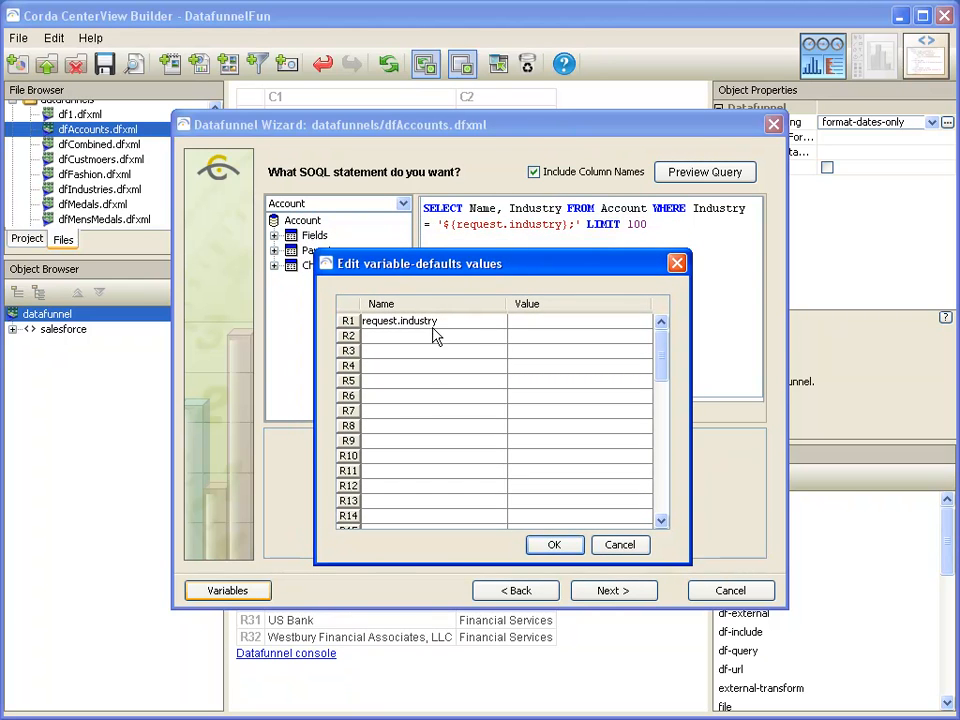
pyautogui.click(537, 324)
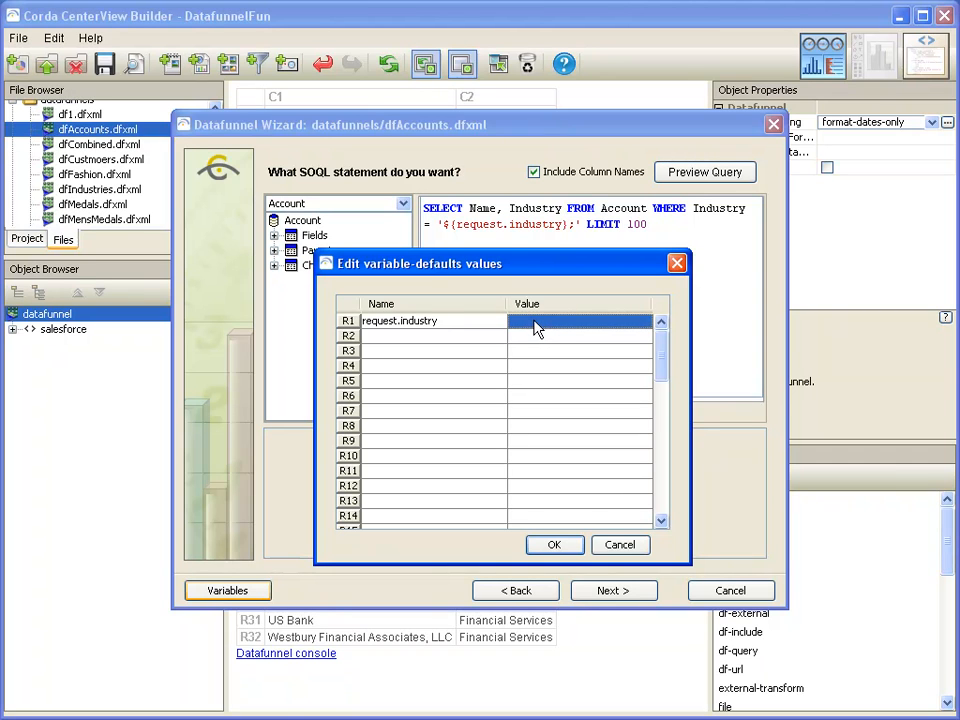
pyautogui.write('Fina')
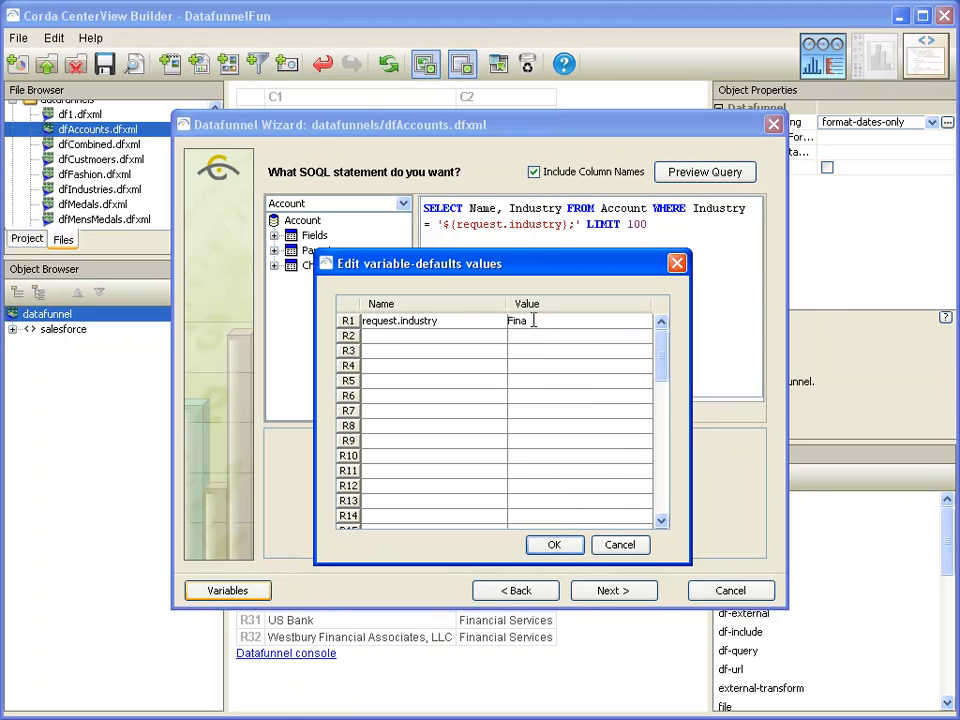
pyautogui.write('ncial Servies')
pyautogui.press('BackSpace')
pyautogui.press('BackSpace')
pyautogui.write('ces')
pyautogui.click(557, 545)
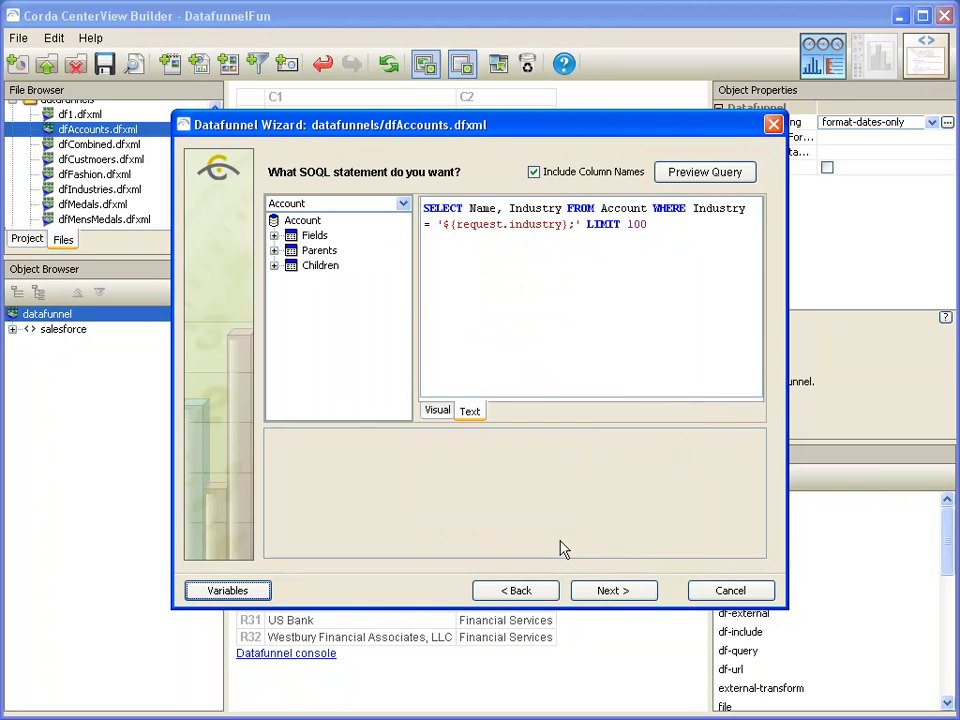
# Preview the parameterized query and finish the dfAccounts wizard
pyautogui.click(720, 174)
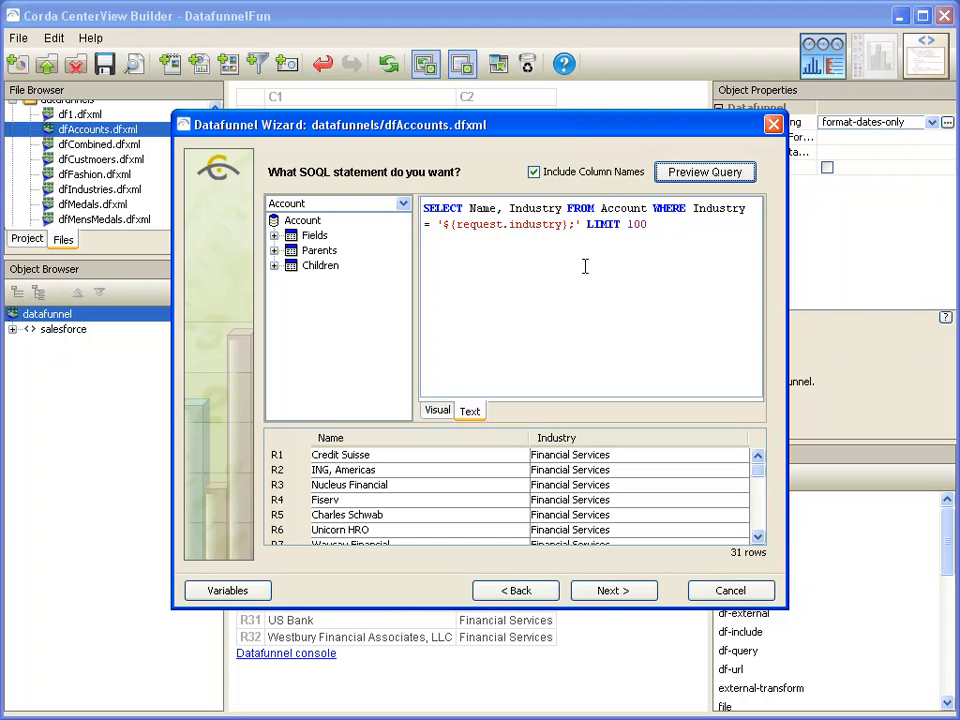
pyautogui.click(616, 591)
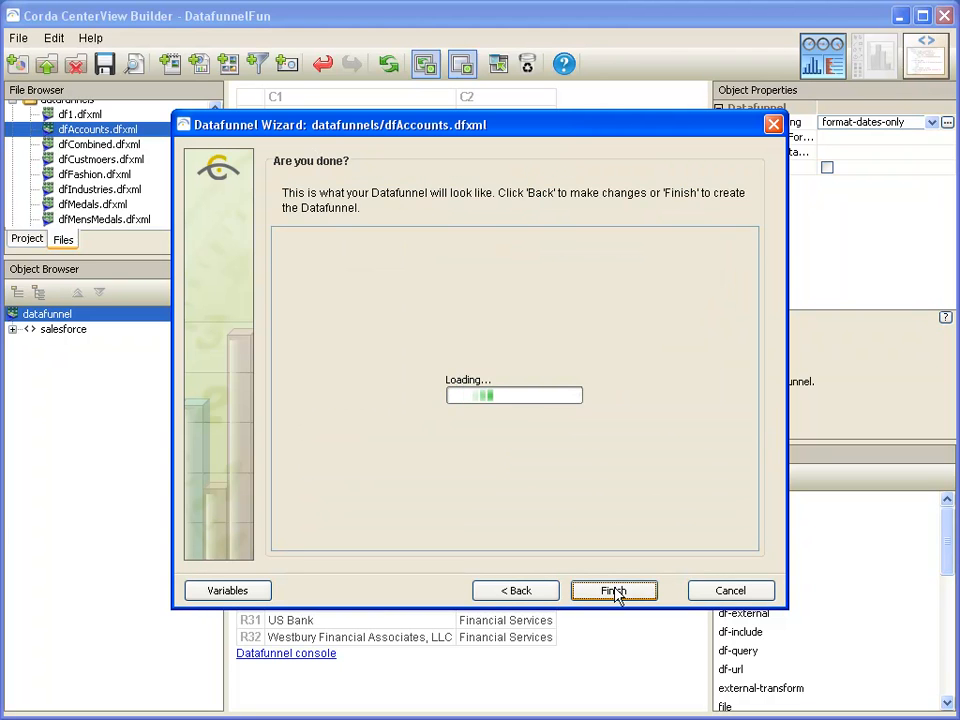
pyautogui.click(616, 591)
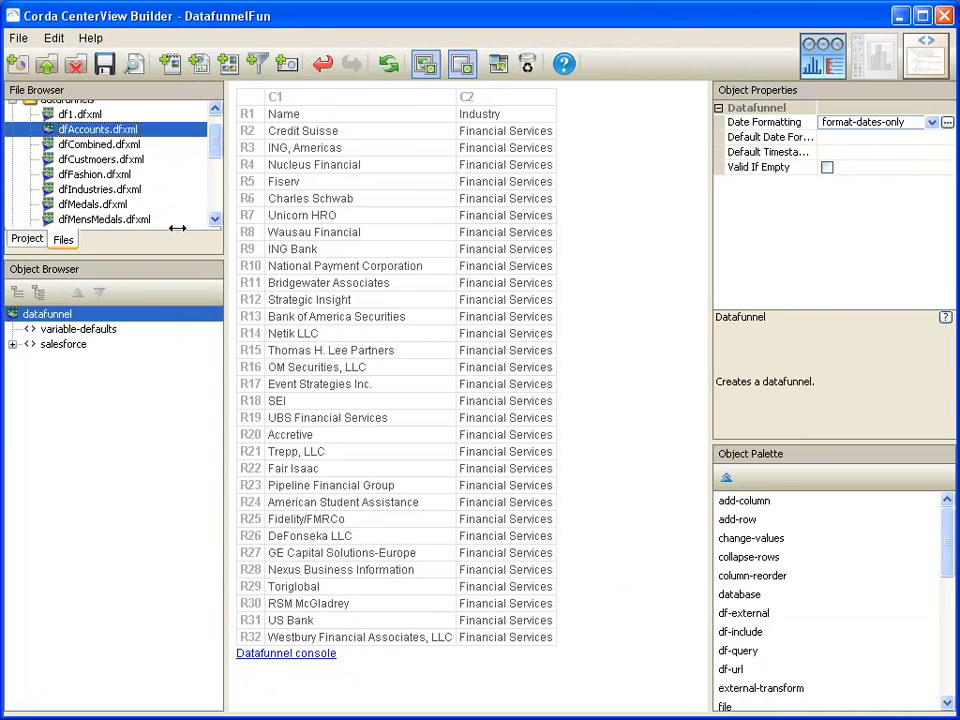
# Compare the dfIndustries and dfAccounts datafunnel results
pyautogui.click(95, 191)
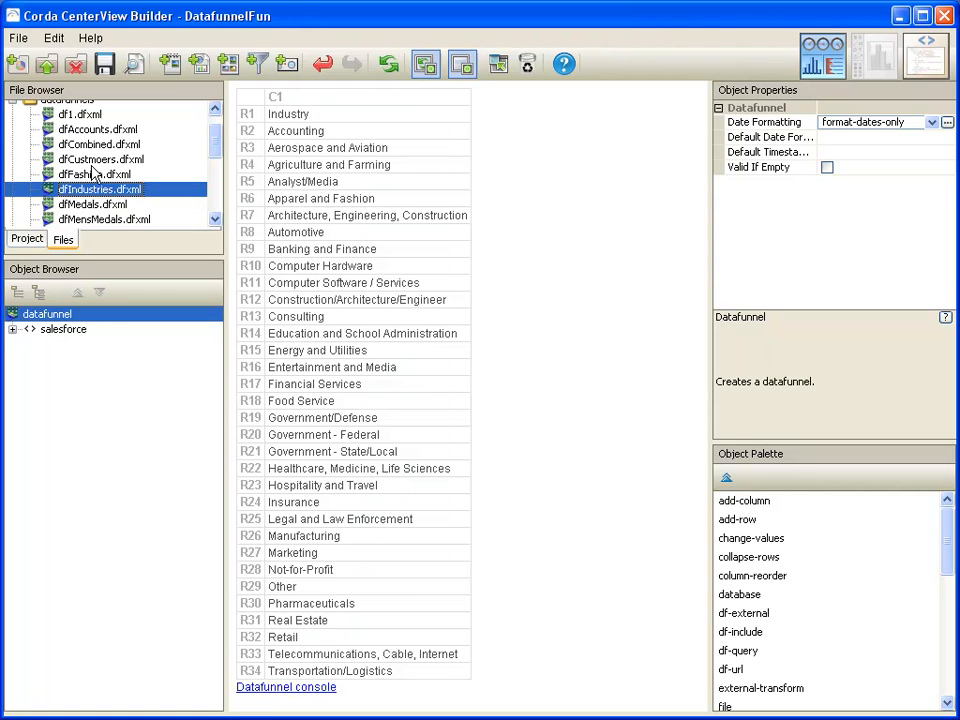
pyautogui.click(95, 130)
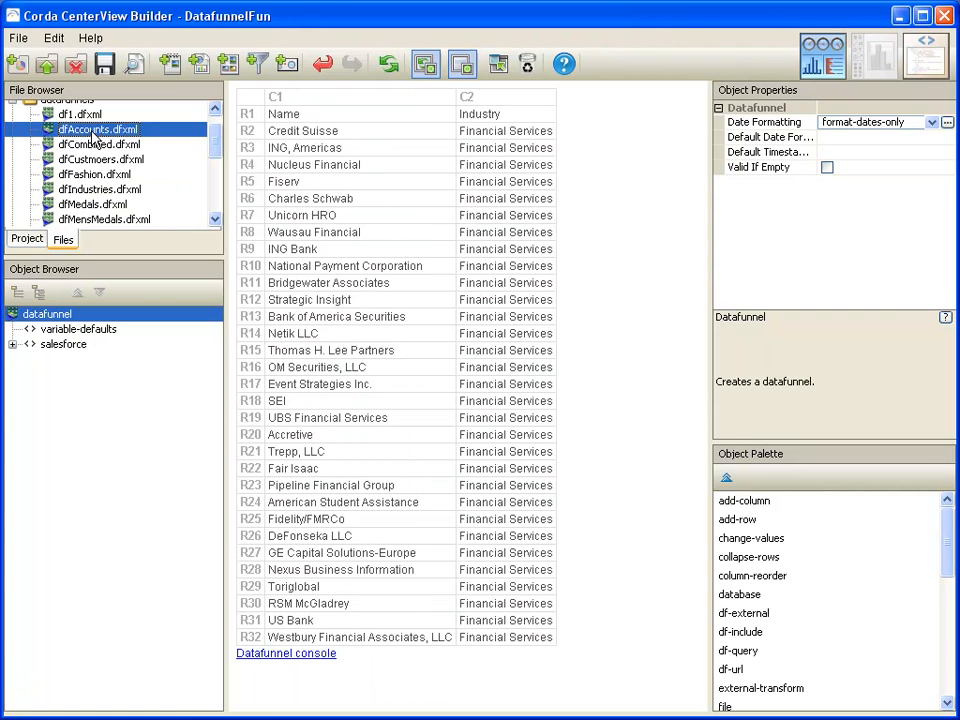